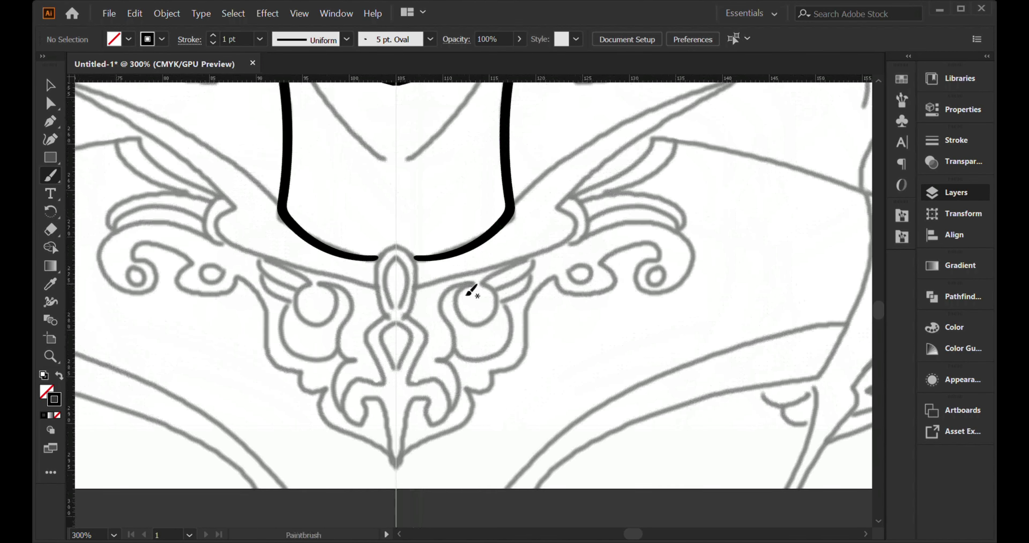
Trace the central pendant outline, its inner oval, and its side up to the curl
{"action": "mouse_move", "coordinate": [395, 245]}
{"action": "left_mouse_down"}
{"action": "mouse_move", "coordinate": [436, 411]}
{"action": "mouse_move", "coordinate": [404, 271]}
{"action": "mouse_move", "coordinate": [402, 318]}
{"action": "left_mouse_up"}
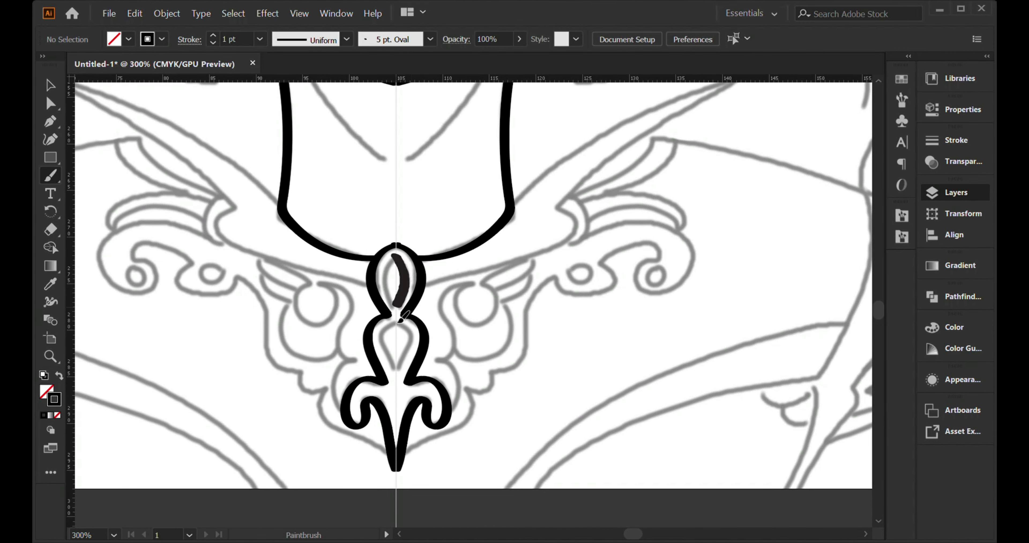
{"action": "left_click_drag", "start_coordinate": [396, 262], "coordinate": [395, 310]}
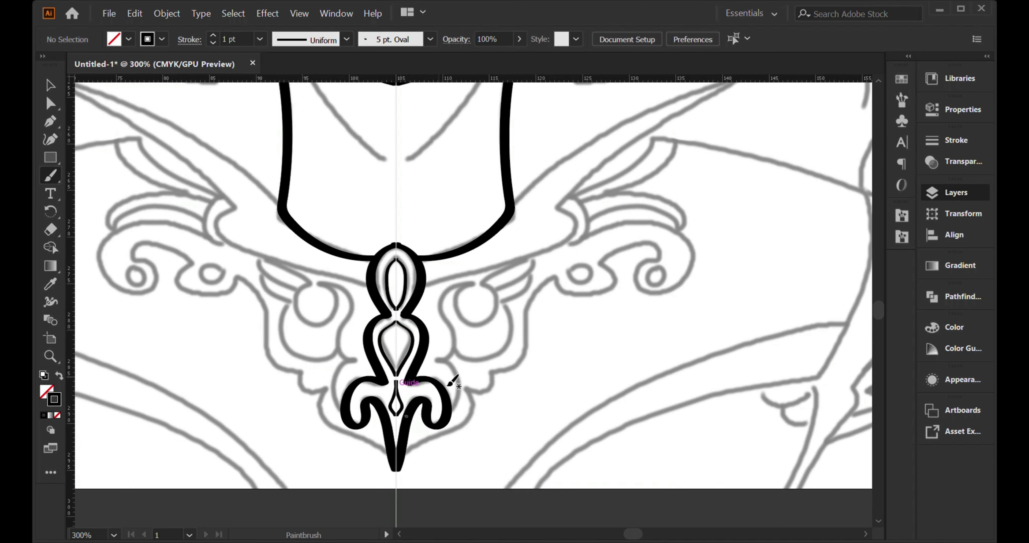
{"action": "mouse_move", "coordinate": [411, 476]}
{"action": "left_mouse_down"}
{"action": "mouse_move", "coordinate": [529, 355]}
{"action": "mouse_move", "coordinate": [625, 284]}
{"action": "mouse_move", "coordinate": [563, 240]}
{"action": "mouse_move", "coordinate": [423, 271]}
{"action": "left_mouse_up"}
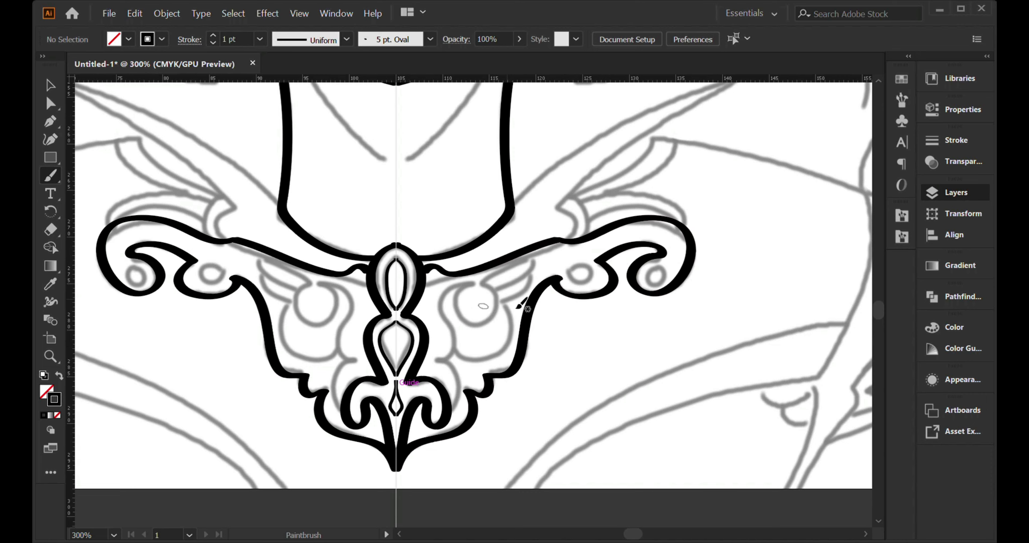
{"action": "mouse_move", "coordinate": [459, 359]}
{"action": "left_mouse_down"}
{"action": "mouse_move", "coordinate": [485, 281]}
{"action": "mouse_move", "coordinate": [557, 242]}
{"action": "left_mouse_up"}
Ink the collar's curl eyes, the arm-end hook and the remaining scroll detail
{"action": "left_click_drag", "start_coordinate": [501, 329], "coordinate": [454, 352]}
{"action": "left_click_drag", "start_coordinate": [591, 271], "coordinate": [587, 268]}
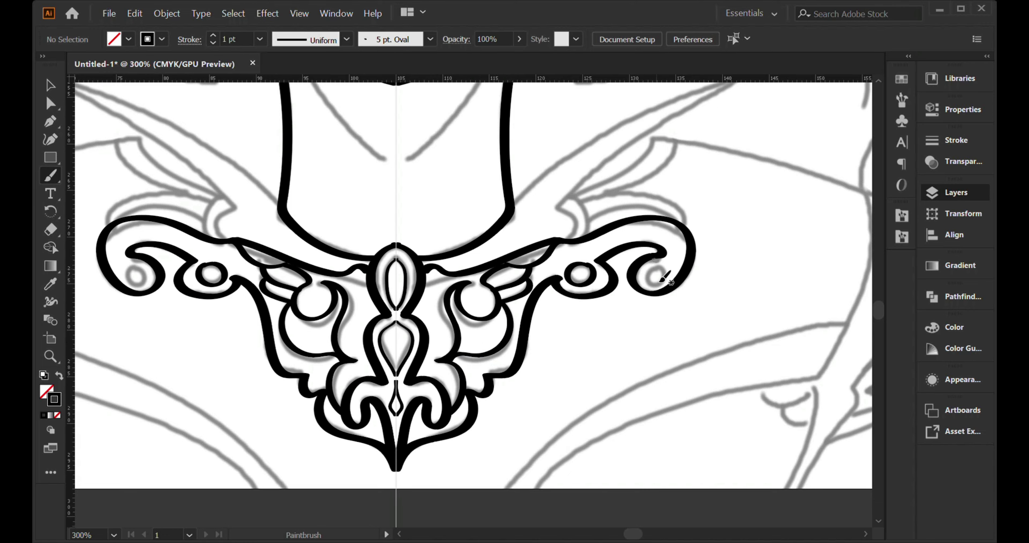
{"action": "left_click_drag", "start_coordinate": [665, 275], "coordinate": [661, 269]}
{"action": "left_click_drag", "start_coordinate": [566, 233], "coordinate": [555, 206]}
{"action": "key", "text": "ctrl+minus"}
{"action": "key", "text": "ctrl+plus"}
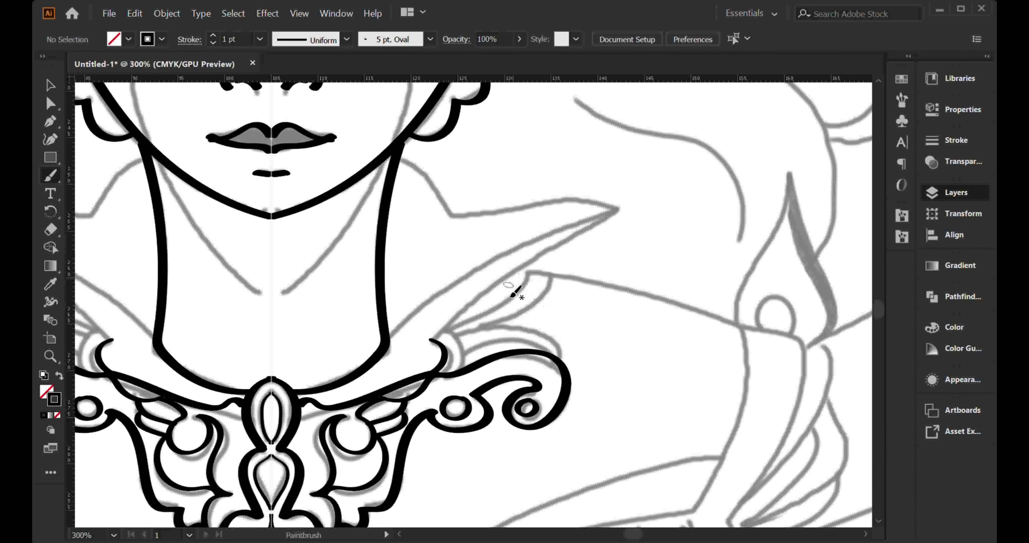
Draw the long pointed shoulder flare and its inner curves down to the collar
{"action": "mouse_move", "coordinate": [409, 321]}
{"action": "left_mouse_down"}
{"action": "mouse_move", "coordinate": [620, 211]}
{"action": "mouse_move", "coordinate": [450, 331]}
{"action": "left_mouse_up"}
{"action": "left_click_drag", "start_coordinate": [543, 317], "coordinate": [411, 263]}
{"action": "left_click_drag", "start_coordinate": [405, 206], "coordinate": [318, 275]}
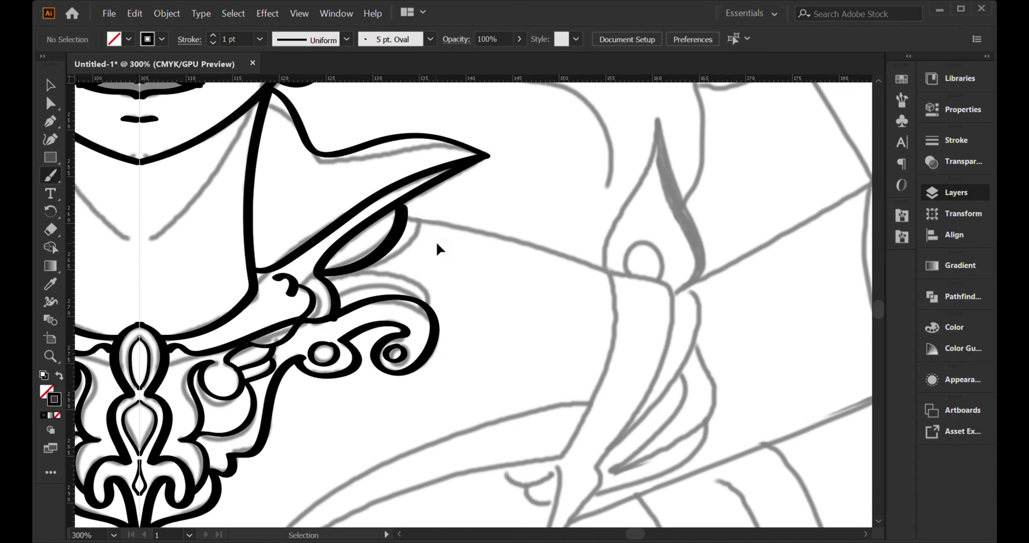
{"action": "mouse_move", "coordinate": [408, 215]}
{"action": "left_mouse_down"}
{"action": "mouse_move", "coordinate": [326, 271]}
{"action": "mouse_move", "coordinate": [340, 296]}
{"action": "left_mouse_up"}
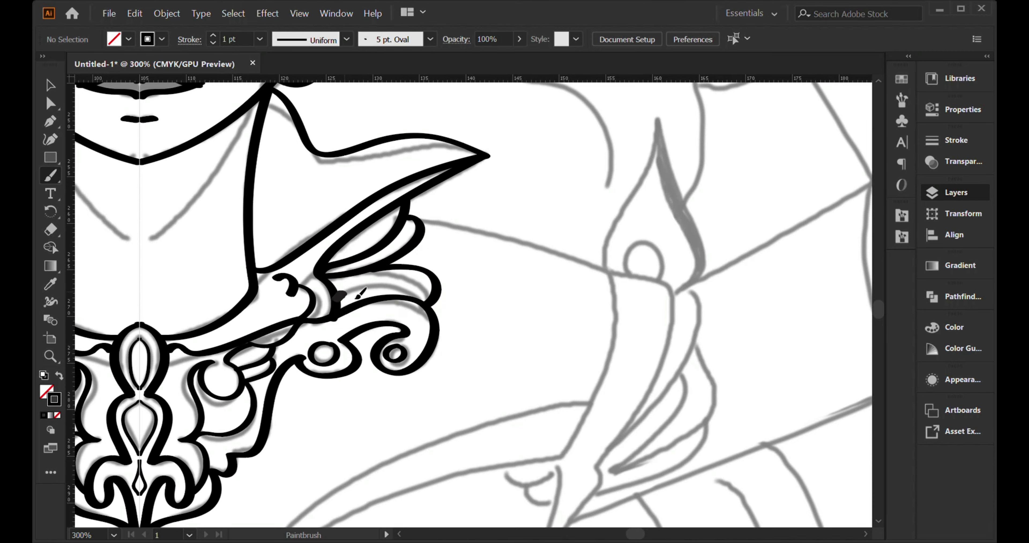
{"action": "key", "text": "ctrl+minus"}
{"action": "key", "text": "ctrl+minus"}
{"action": "key", "text": "ctrl+plus"}
Outline the hand ornament, the scroll's long body and its round end with inner curve
{"action": "key", "text": "ctrl+minus"}
{"action": "left_click_drag", "start_coordinate": [371, 141], "coordinate": [343, 216]}
{"action": "left_click_drag", "start_coordinate": [394, 223], "coordinate": [479, 176]}
{"action": "left_click_drag", "start_coordinate": [320, 356], "coordinate": [499, 274]}
{"action": "left_click_drag", "start_coordinate": [479, 178], "coordinate": [499, 275]}
{"action": "left_click_drag", "start_coordinate": [519, 259], "coordinate": [510, 271]}
Add a thin inner curve on the scroll end and trace the cylinder's top edge
{"action": "scroll", "coordinate": [488, 183], "scroll_direction": "down", "scroll_amount": 3}
{"action": "scroll", "coordinate": [420, 257], "scroll_direction": "up", "scroll_amount": 5}
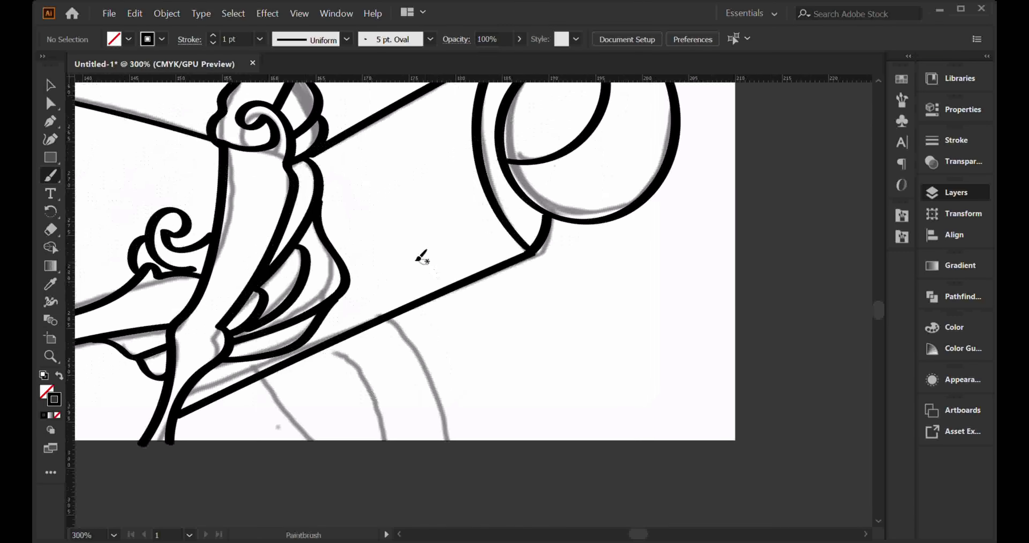
{"action": "left_click_drag", "start_coordinate": [407, 165], "coordinate": [451, 351]}
{"action": "scroll", "coordinate": [426, 336], "scroll_direction": "down", "scroll_amount": 3}
{"action": "scroll", "coordinate": [423, 331], "scroll_direction": "down", "scroll_amount": 2}
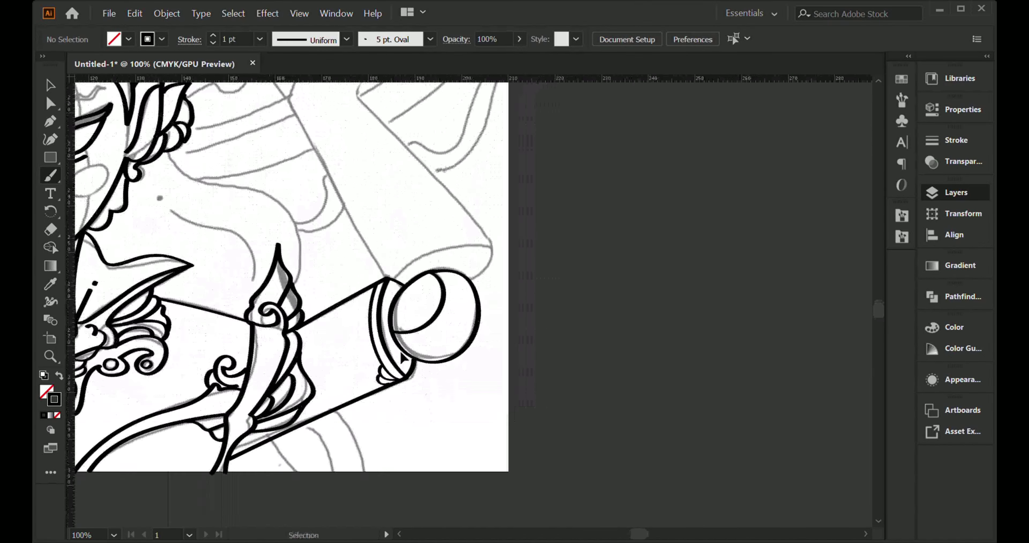
{"action": "scroll", "coordinate": [419, 328], "scroll_direction": "down", "scroll_amount": 1}
{"action": "scroll", "coordinate": [419, 329], "scroll_direction": "up", "scroll_amount": 4}
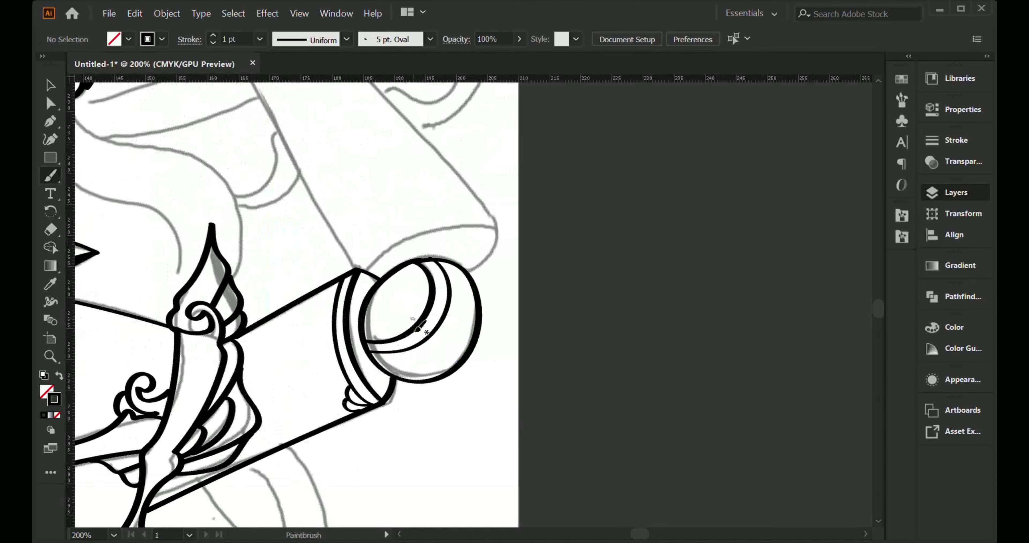
{"action": "left_click_drag", "start_coordinate": [370, 281], "coordinate": [501, 235]}
{"action": "scroll", "coordinate": [328, 276], "scroll_direction": "up", "scroll_amount": 5}
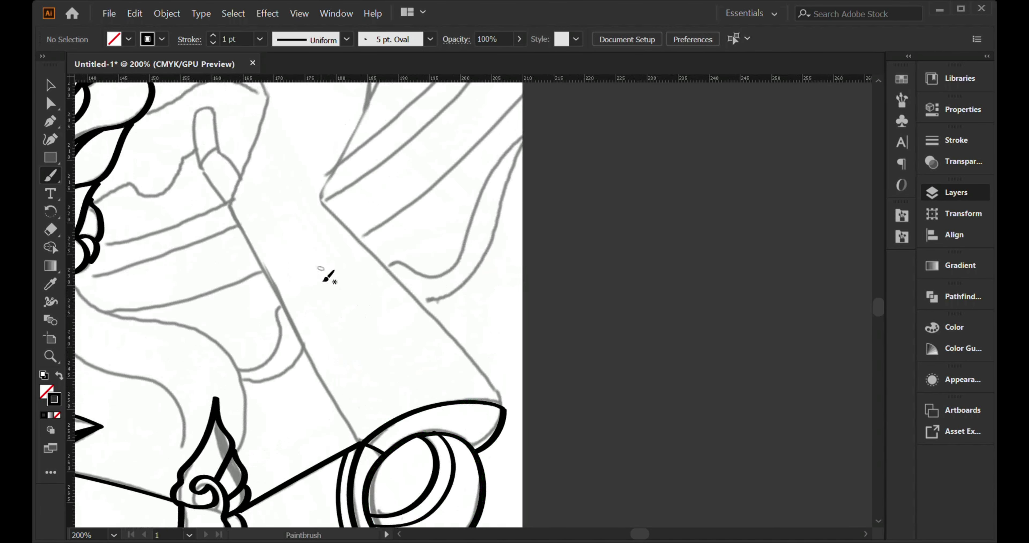
Try tracing the scroll paper's left and right diagonal edges, then undo those strokes
{"action": "key", "text": "ctrl+z"}
{"action": "left_click_drag", "start_coordinate": [239, 223], "coordinate": [349, 395]}
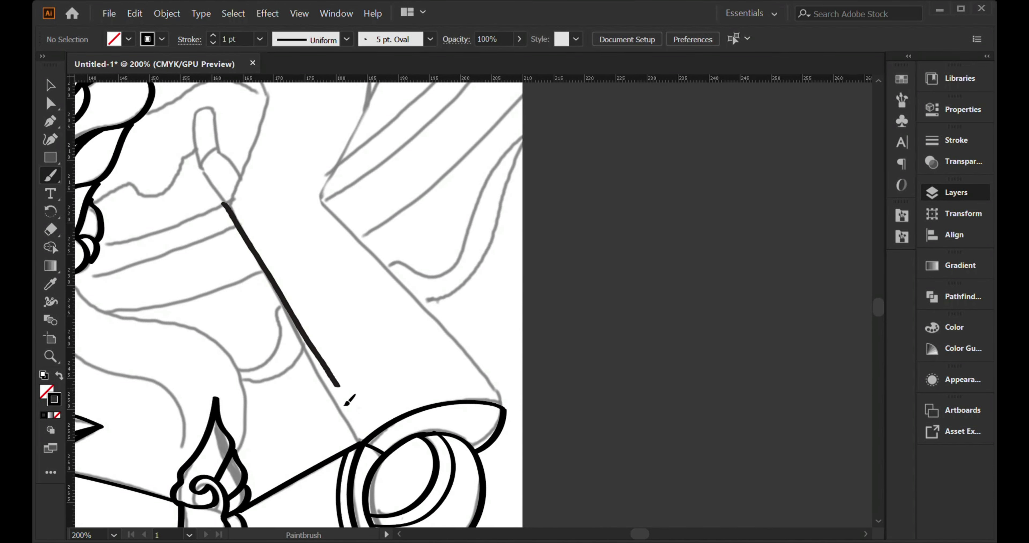
{"action": "key", "text": "ctrl+minus"}
{"action": "key", "text": "ctrl+z"}
{"action": "left_click_drag", "start_coordinate": [289, 231], "coordinate": [389, 408]}
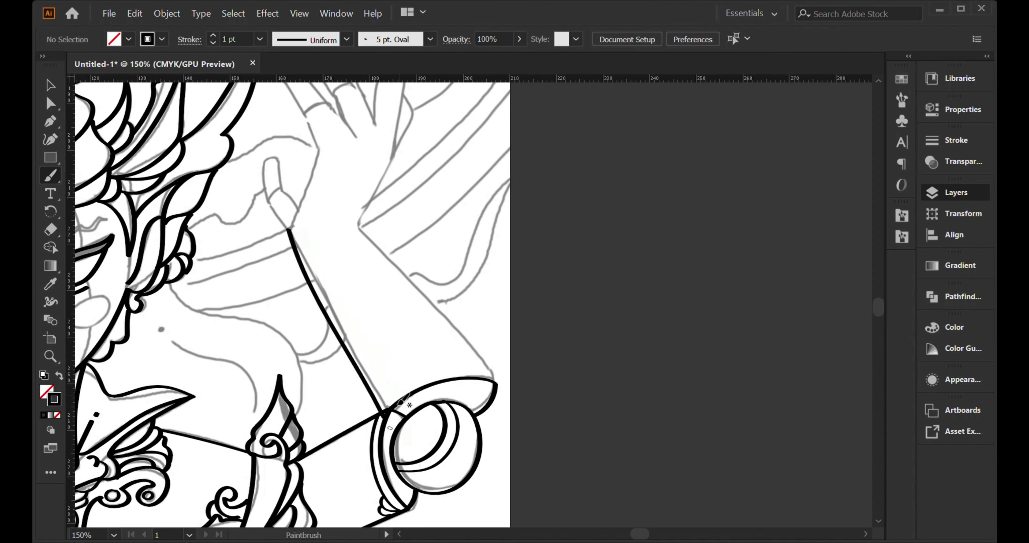
{"action": "key", "text": "ctrl+z"}
{"action": "left_click_drag", "start_coordinate": [289, 232], "coordinate": [390, 408]}
{"action": "left_click_drag", "start_coordinate": [357, 224], "coordinate": [440, 313]}
{"action": "key", "text": "ctrl+z"}
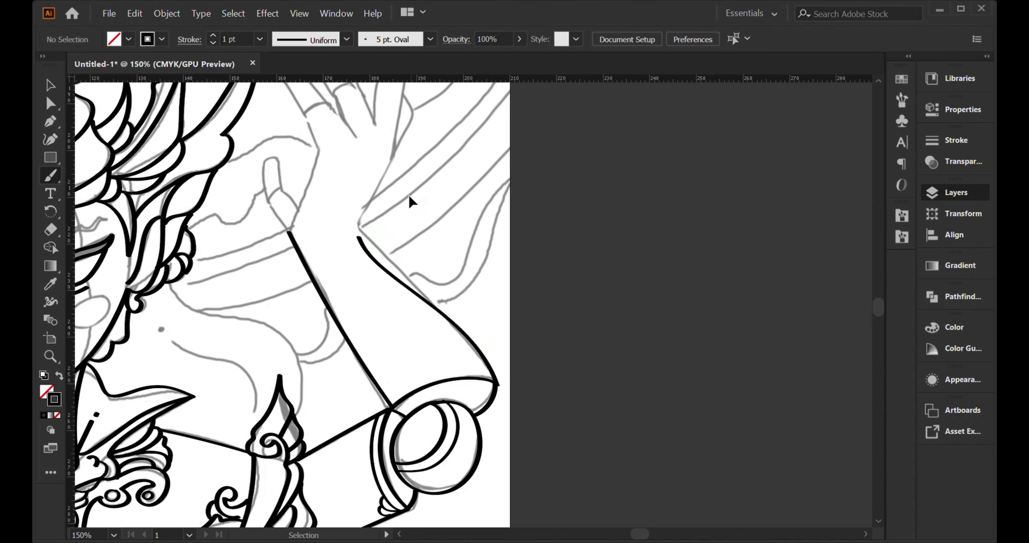
{"action": "key", "text": "ctrl+z"}
Move to the face and draw an arc outlining the right cheek blush circle
{"action": "key", "text": "ctrl+minus"}
{"action": "key", "text": "ctrl+minus"}
{"action": "key", "text": "ctrl+minus"}
{"action": "key", "text": "ctrl+plus"}
{"action": "key", "text": "ctrl+plus"}
{"action": "key", "text": "ctrl+plus"}
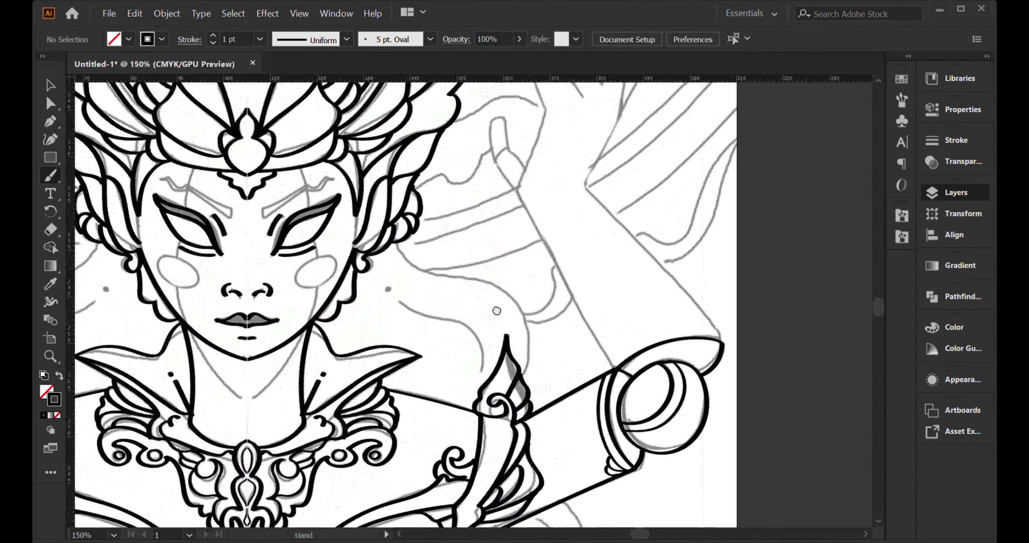
{"action": "scroll", "coordinate": [489, 316], "scroll_direction": "right", "scroll_amount": 5}
{"action": "scroll", "coordinate": [482, 283], "scroll_direction": "down", "scroll_amount": 5}
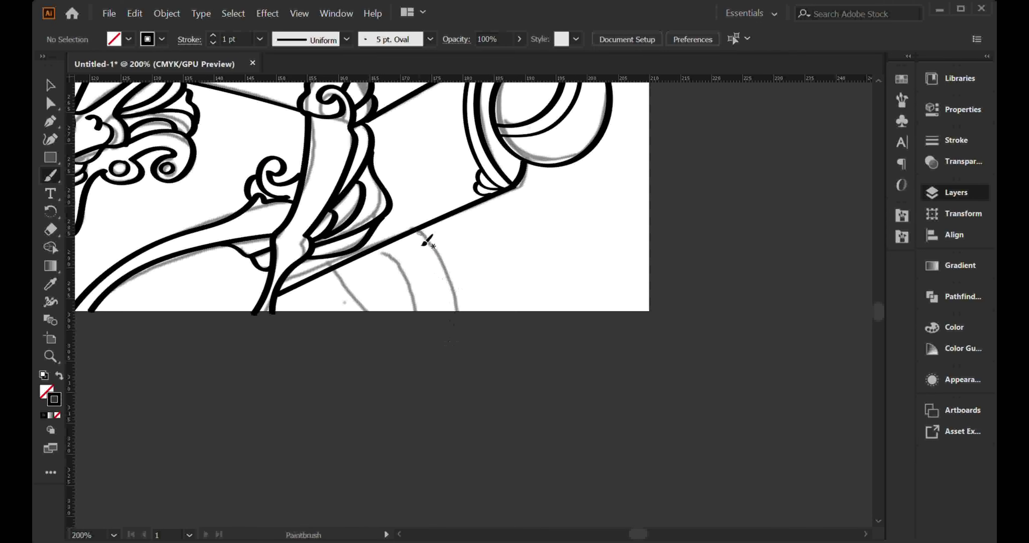
{"action": "key", "text": "ctrl+minus"}
{"action": "key", "text": "ctrl+minus"}
{"action": "key", "text": "ctrl+minus"}
{"action": "key", "text": "ctrl+plus"}
{"action": "key", "text": "ctrl+plus"}
{"action": "key", "text": "ctrl+plus"}
{"action": "key", "text": "ctrl+plus"}
{"action": "key", "text": "ctrl+plus"}
{"action": "left_click_drag", "start_coordinate": [365, 303], "coordinate": [409, 252]}
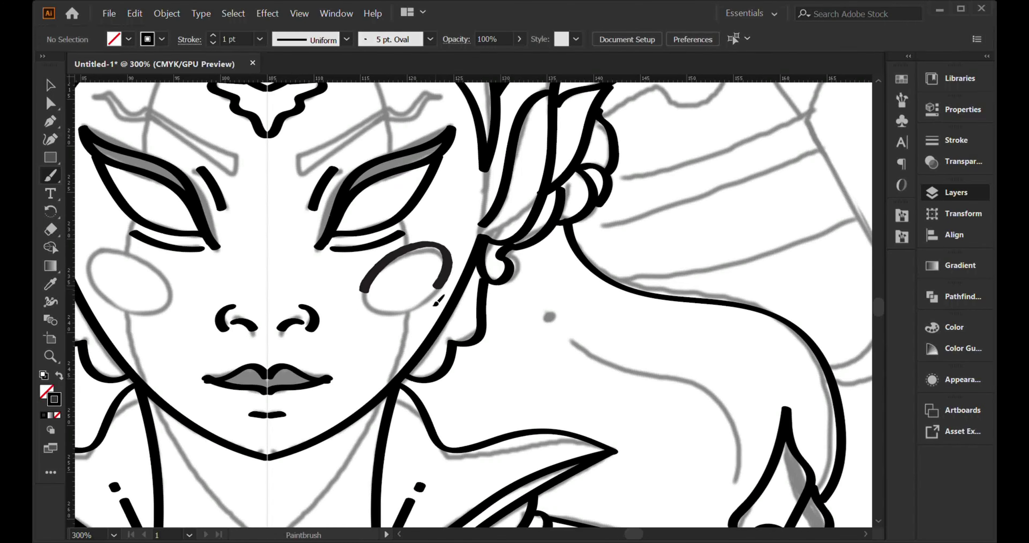
Draw the teardrop above the crown and redraw the arc over it
{"action": "key", "text": "ctrl+minus"}
{"action": "key", "text": "ctrl+minus"}
{"action": "key", "text": "ctrl+minus"}
{"action": "key", "text": "ctrl+plus"}
{"action": "key", "text": "ctrl+plus"}
{"action": "key", "text": "ctrl+plus"}
{"action": "key", "text": "ctrl+plus"}
{"action": "key", "text": "ctrl+plus"}
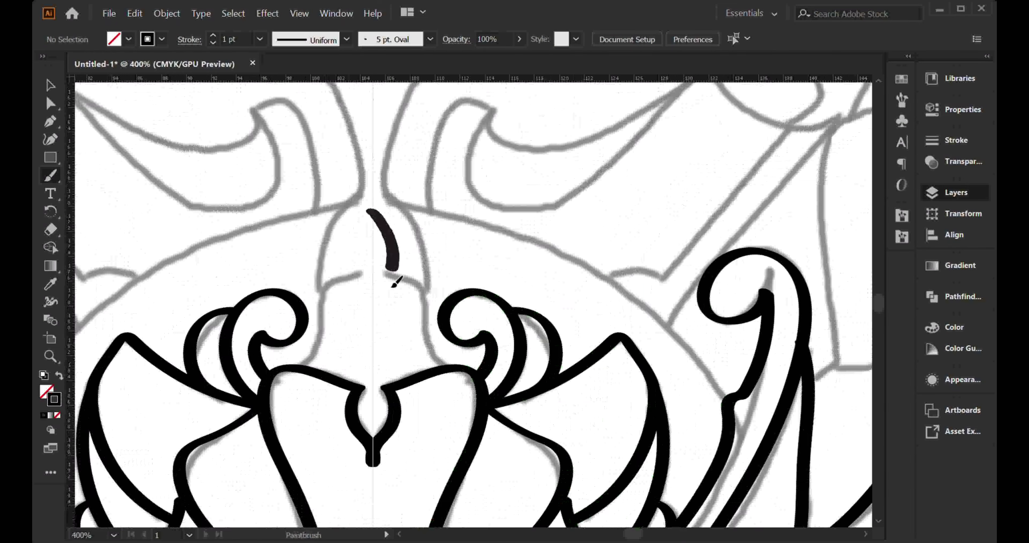
{"action": "left_click_drag", "start_coordinate": [368, 211], "coordinate": [394, 279]}
{"action": "scroll", "coordinate": [396, 285], "scroll_direction": "up", "scroll_amount": 5}
{"action": "left_click_drag", "start_coordinate": [351, 215], "coordinate": [372, 274]}
{"action": "key", "text": "ctrl+z"}
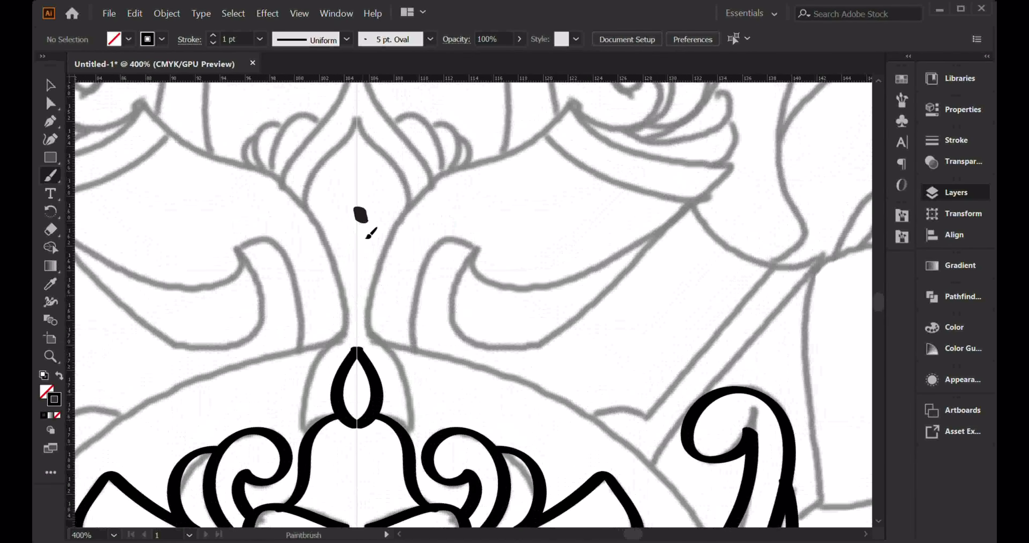
{"action": "key", "text": "ctrl+minus"}
{"action": "key", "text": "ctrl+minus"}
{"action": "key", "text": "ctrl+plus"}
{"action": "key", "text": "ctrl+z"}
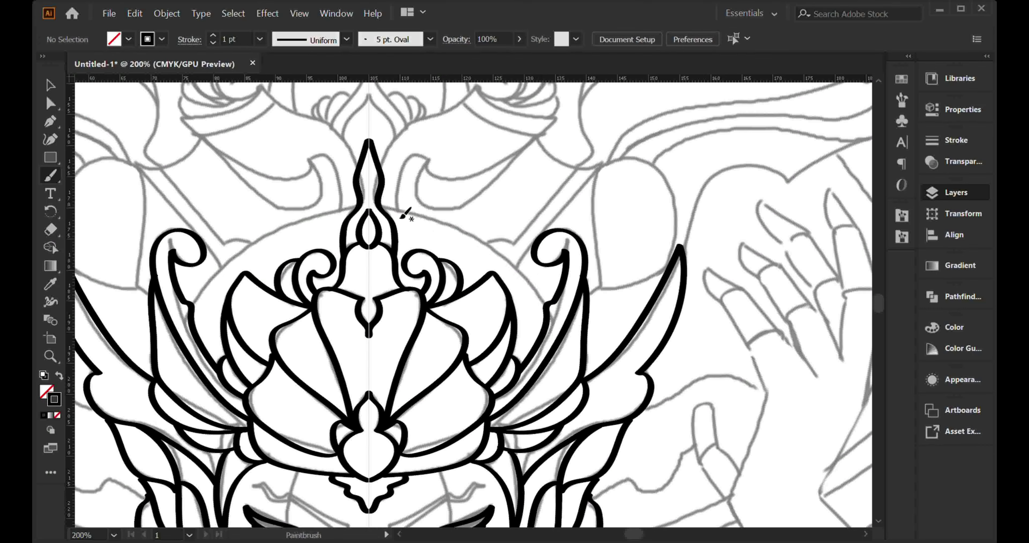
{"action": "mouse_move", "coordinate": [402, 211]}
{"action": "left_mouse_down"}
{"action": "mouse_move", "coordinate": [537, 295]}
{"action": "mouse_move", "coordinate": [489, 333]}
{"action": "left_mouse_up"}
Outline the bulb above the crown spike and the stroke above it
{"action": "key", "text": "ctrl+minus"}
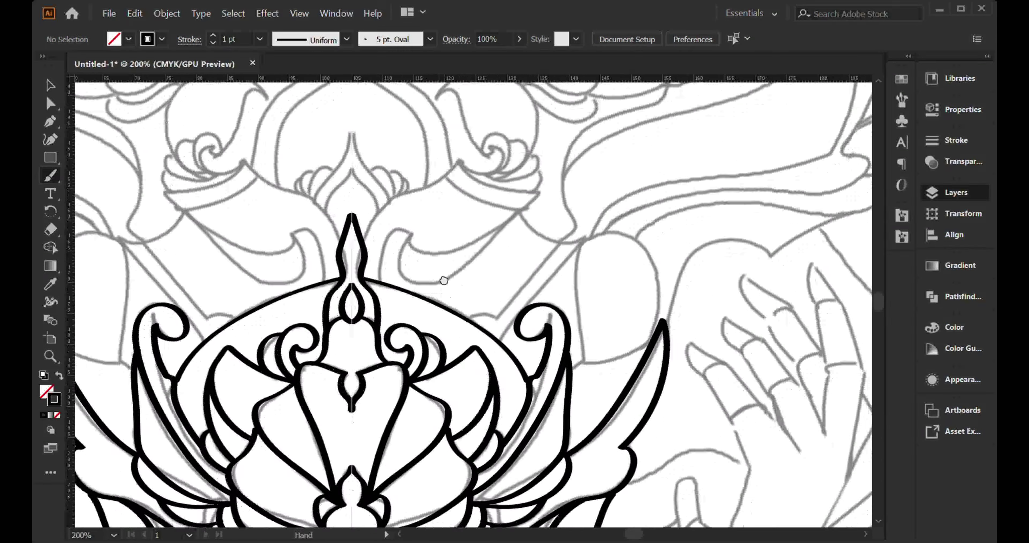
{"action": "key", "text": "ctrl+plus"}
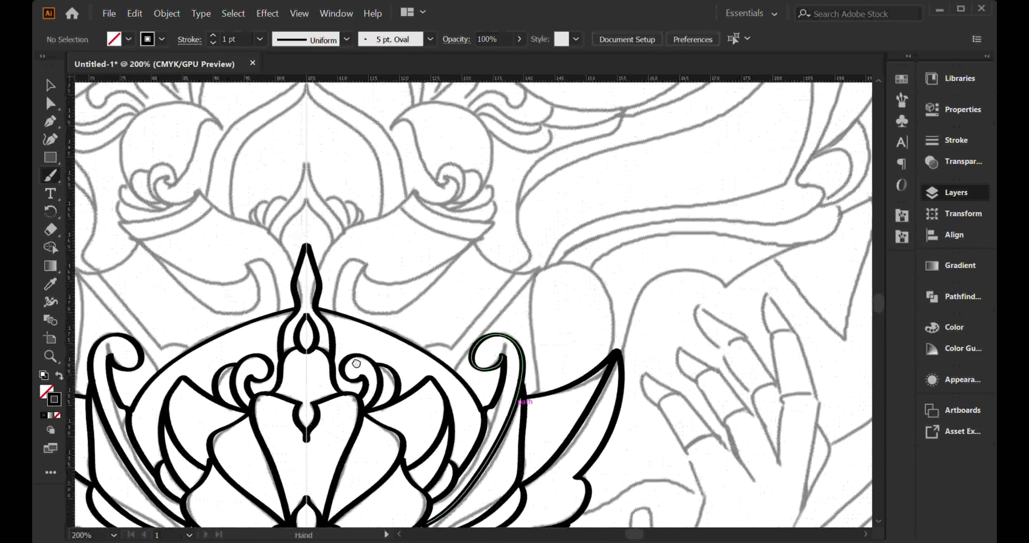
{"action": "key", "text": "ctrl+plus"}
{"action": "key", "text": "ctrl+plus"}
{"action": "left_click_drag", "start_coordinate": [358, 248], "coordinate": [387, 391]}
{"action": "key", "text": "ctrl+z"}
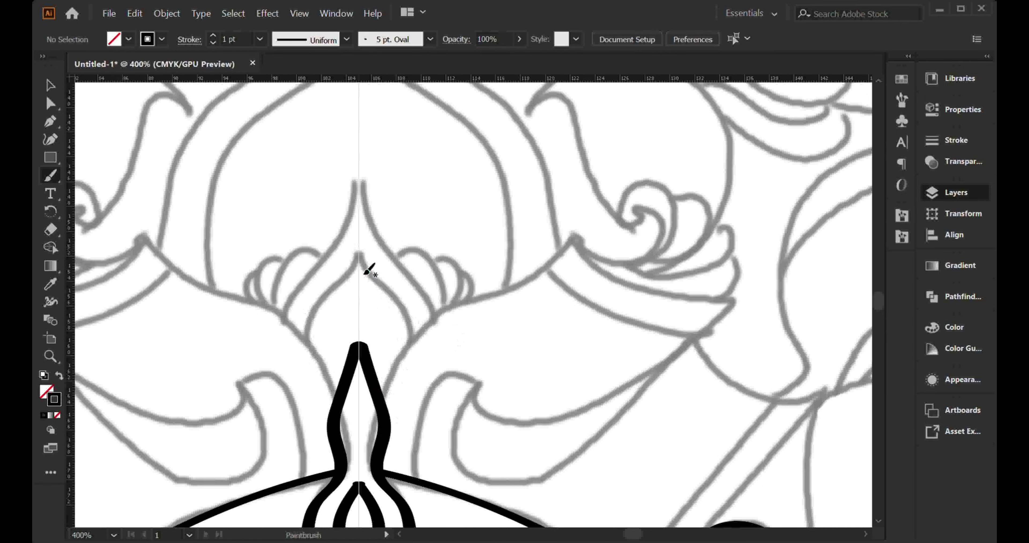
{"action": "key", "text": "ctrl+shift+z"}
{"action": "key", "text": "ctrl+minus"}
{"action": "key", "text": "ctrl+minus"}
{"action": "key", "text": "ctrl+minus"}
{"action": "key", "text": "ctrl+plus"}
{"action": "key", "text": "ctrl+plus"}
{"action": "key", "text": "ctrl+plus"}
{"action": "left_click_drag", "start_coordinate": [334, 106], "coordinate": [395, 215]}
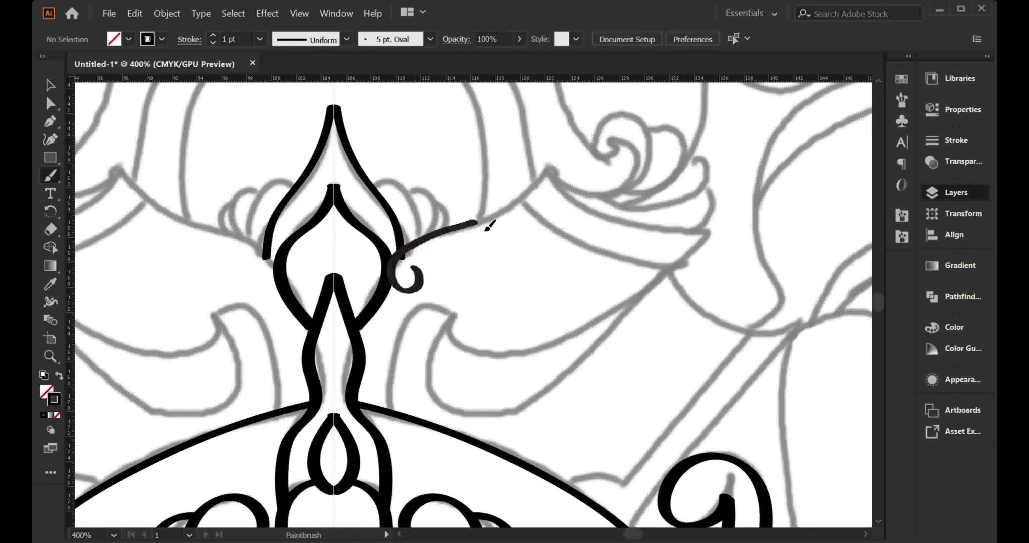
Add the long upper-right curl, the stroke below it and the mirrored wing shape
{"action": "left_click_drag", "start_coordinate": [406, 269], "coordinate": [555, 166]}
{"action": "scroll", "coordinate": [501, 223], "scroll_direction": "down", "scroll_amount": 3}
{"action": "left_click_drag", "start_coordinate": [388, 214], "coordinate": [493, 305]}
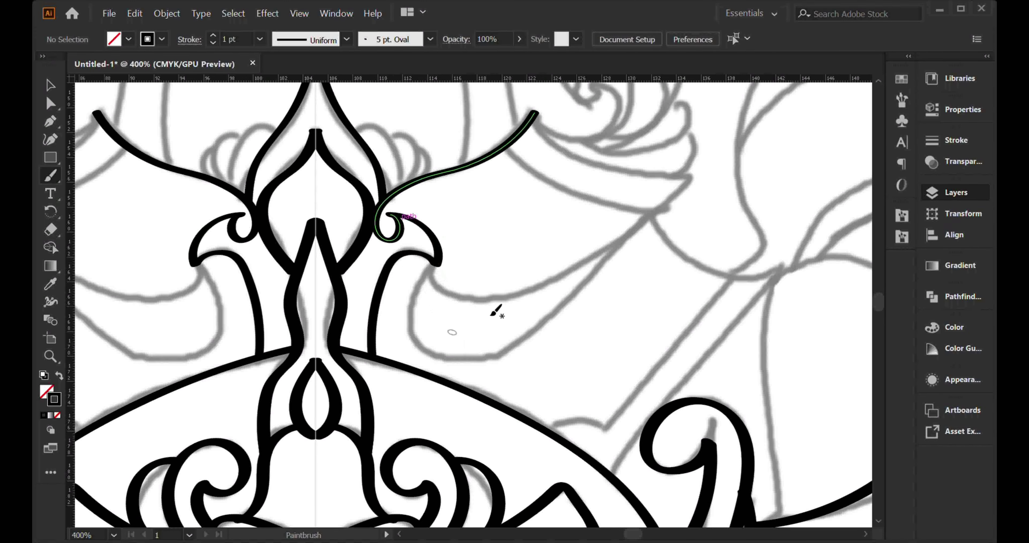
{"action": "left_click_drag", "start_coordinate": [303, 355], "coordinate": [489, 202]}
{"action": "key", "text": "ctrl+minus"}
{"action": "key", "text": "ctrl+minus"}
{"action": "key", "text": "ctrl+minus"}
{"action": "key", "text": "ctrl+plus"}
{"action": "key", "text": "ctrl+plus"}
{"action": "key", "text": "ctrl+plus"}
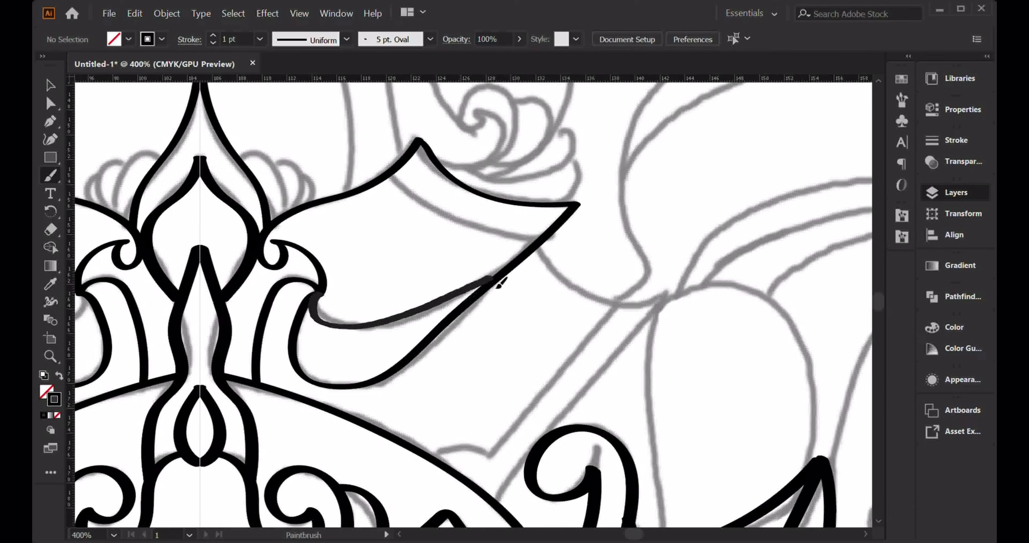
{"action": "key", "text": "ctrl+minus"}
{"action": "key", "text": "ctrl+minus"}
{"action": "key", "text": "ctrl+minus"}
{"action": "key", "text": "ctrl+plus"}
{"action": "key", "text": "ctrl+plus"}
{"action": "key", "text": "ctrl+plus"}
Add a thin line inside the wing and two strokes extending from the wing tip
{"action": "left_click_drag", "start_coordinate": [384, 172], "coordinate": [539, 236]}
{"action": "key", "text": "ctrl+minus"}
{"action": "key", "text": "ctrl+minus"}
{"action": "key", "text": "ctrl+minus"}
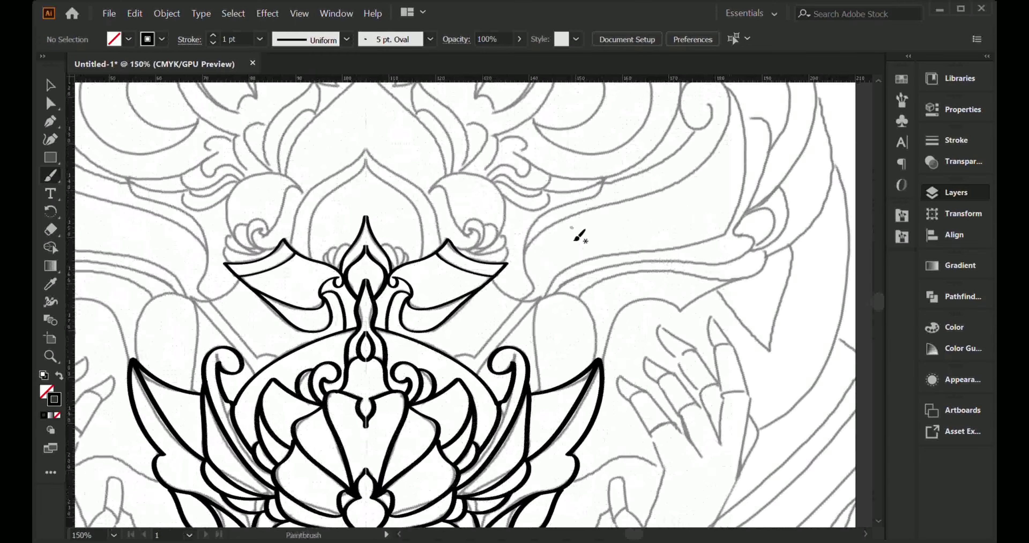
{"action": "key", "text": "ctrl+plus"}
{"action": "key", "text": "ctrl+plus"}
{"action": "left_click_drag", "start_coordinate": [422, 196], "coordinate": [518, 236]}
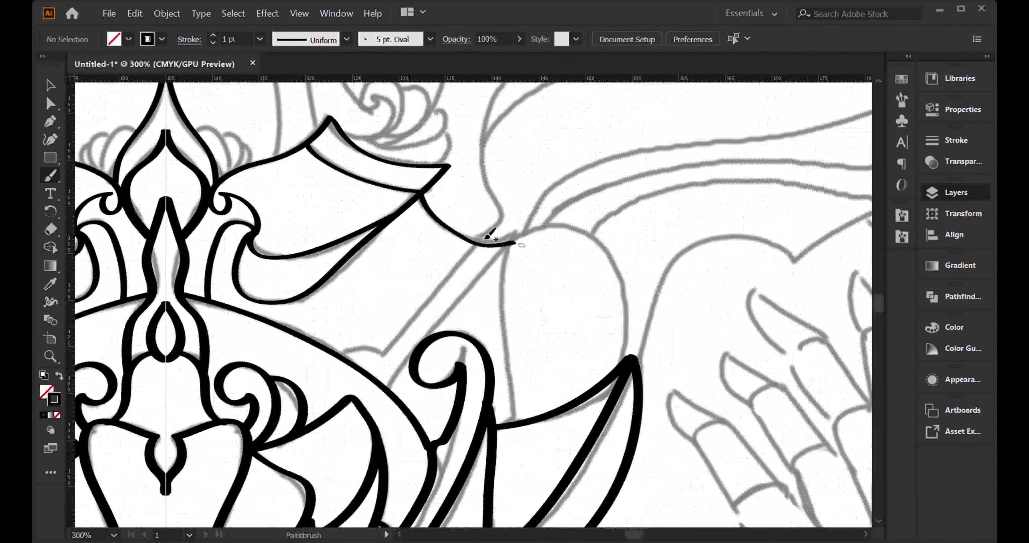
{"action": "mouse_move", "coordinate": [340, 352]}
{"action": "left_mouse_down"}
{"action": "mouse_move", "coordinate": [482, 239]}
{"action": "mouse_move", "coordinate": [527, 428]}
{"action": "left_mouse_up"}
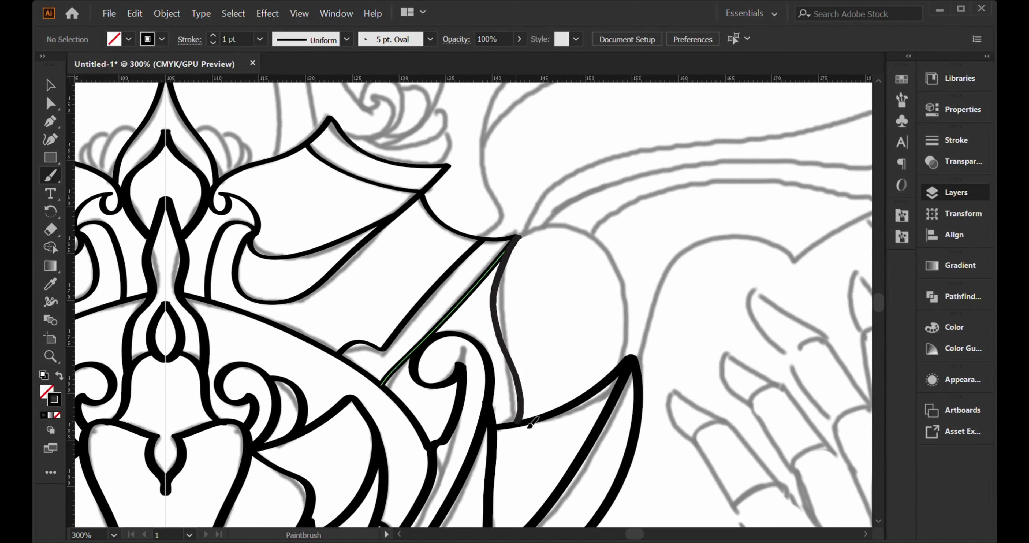
Draw the pointed arch on top of the crown and an inner arch inside it
{"action": "key", "text": "ctrl+minus"}
{"action": "key", "text": "ctrl+minus"}
{"action": "key", "text": "ctrl+minus"}
{"action": "key", "text": "ctrl+minus"}
{"action": "key", "text": "ctrl+minus"}
{"action": "key", "text": "ctrl+plus"}
{"action": "key", "text": "ctrl+plus"}
{"action": "key", "text": "ctrl+plus"}
{"action": "key", "text": "ctrl+plus"}
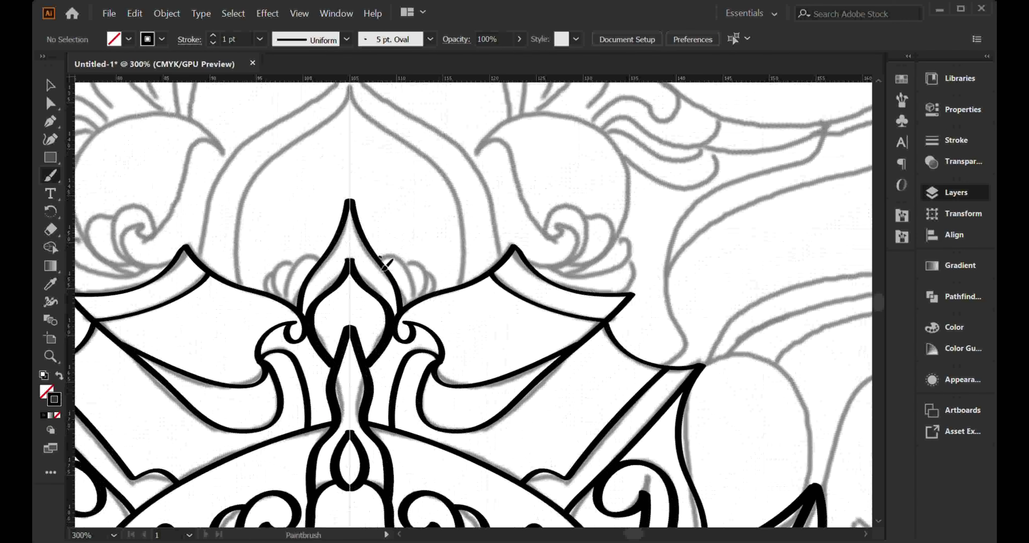
{"action": "scroll", "coordinate": [431, 271], "scroll_direction": "up", "scroll_amount": 3}
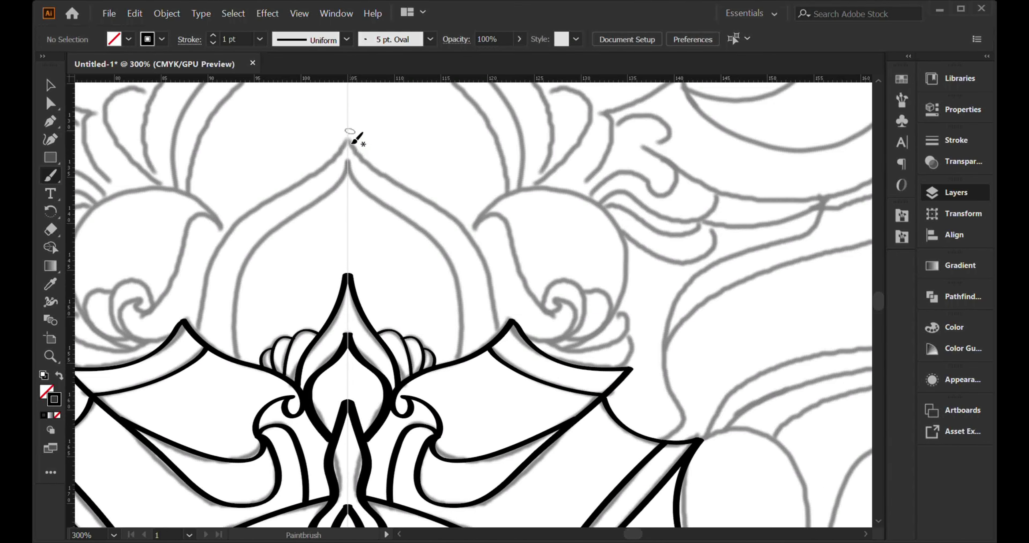
{"action": "left_click_drag", "start_coordinate": [354, 138], "coordinate": [405, 206]}
{"action": "left_click_drag", "start_coordinate": [348, 162], "coordinate": [453, 364]}
Draw the curl on the crown's right with a short arch and a large arch over the lobe
{"action": "key", "text": "ctrl+minus"}
{"action": "key", "text": "ctrl+minus"}
{"action": "key", "text": "ctrl+minus"}
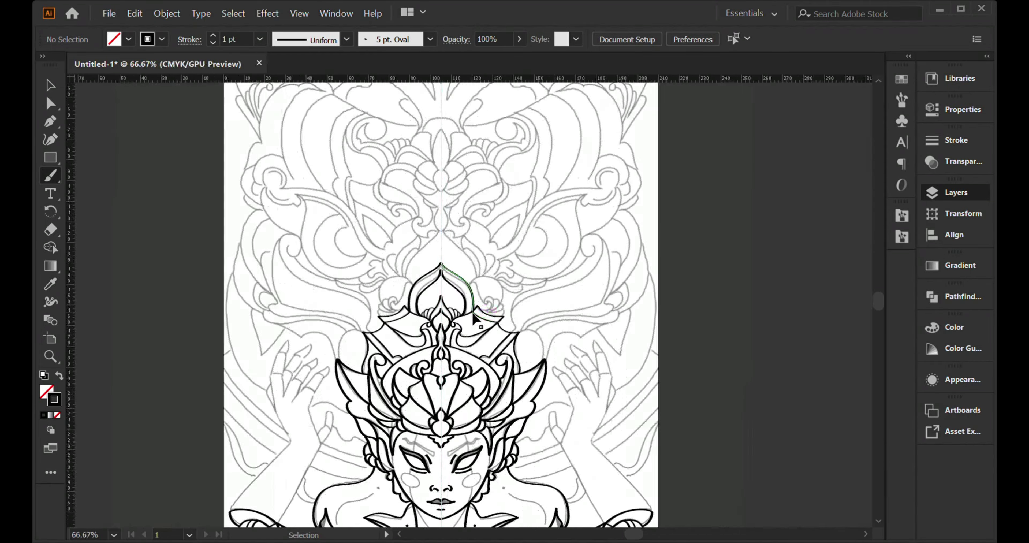
{"action": "key", "text": "ctrl+plus"}
{"action": "key", "text": "ctrl+plus"}
{"action": "key", "text": "ctrl+plus"}
{"action": "mouse_move", "coordinate": [466, 229]}
{"action": "left_mouse_down"}
{"action": "mouse_move", "coordinate": [575, 319]}
{"action": "mouse_move", "coordinate": [610, 331]}
{"action": "mouse_move", "coordinate": [590, 351]}
{"action": "left_mouse_up"}
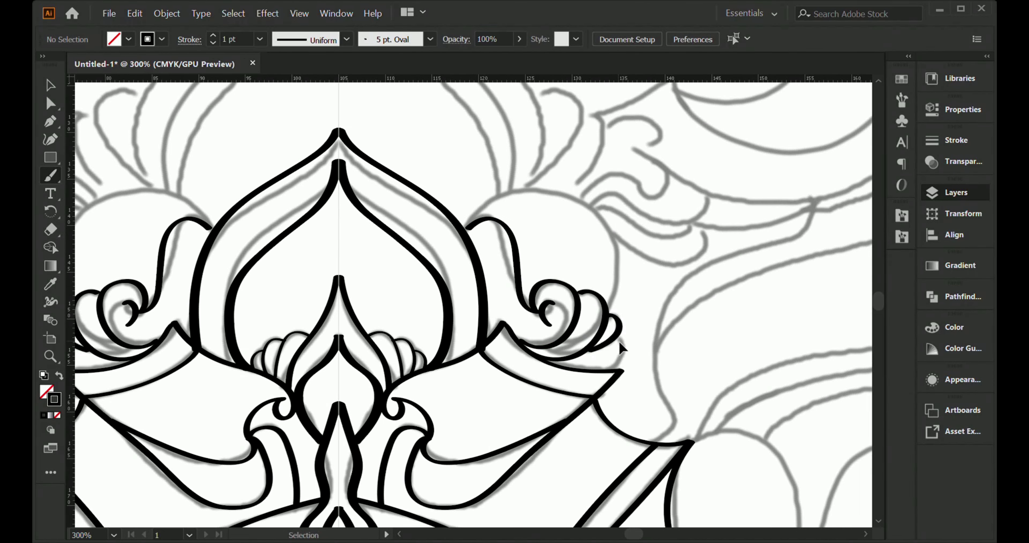
{"action": "key", "text": "ctrl+minus"}
{"action": "key", "text": "ctrl+plus"}
{"action": "left_click_drag", "start_coordinate": [483, 230], "coordinate": [512, 252]}
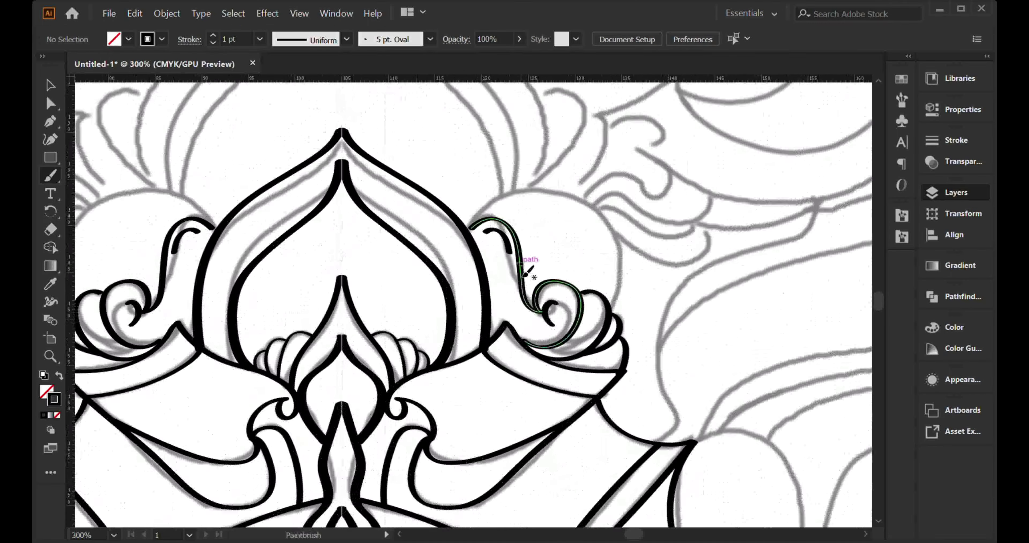
{"action": "left_click_drag", "start_coordinate": [367, 284], "coordinate": [515, 369]}
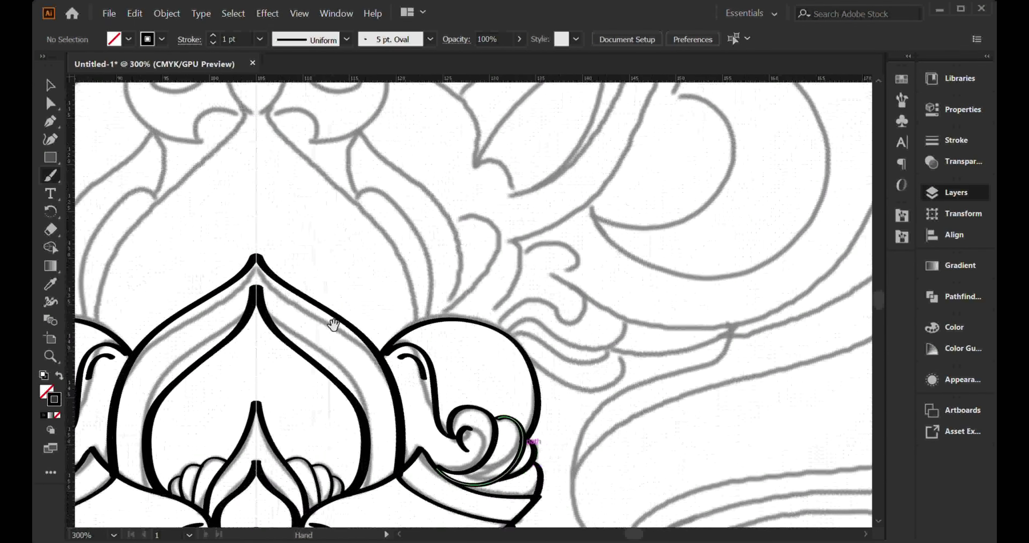
Redraw the long curved arch, add its inner line, and draw the leaf with its inner curve
{"action": "left_click_drag", "start_coordinate": [294, 197], "coordinate": [431, 418]}
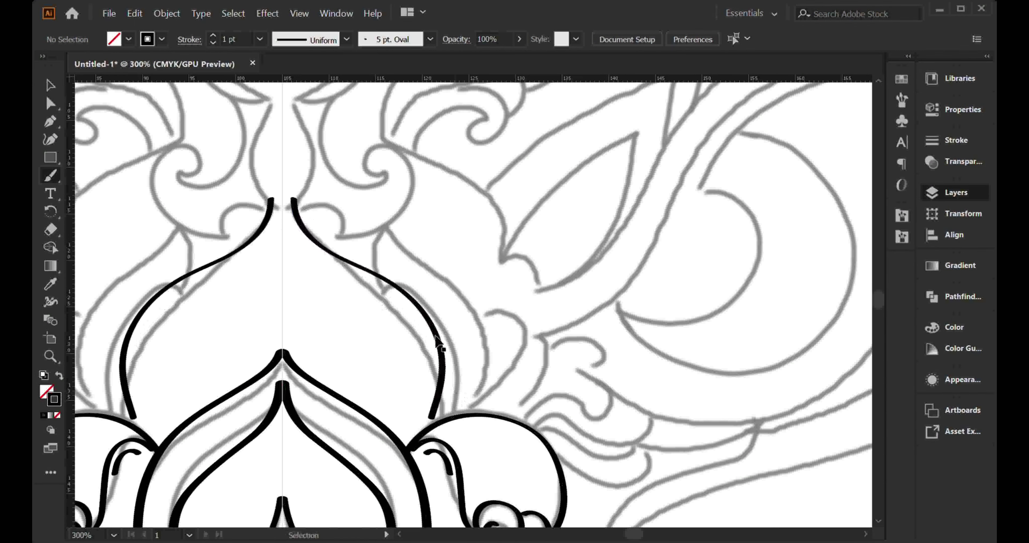
{"action": "key", "text": "ctrl+z"}
{"action": "left_click_drag", "start_coordinate": [295, 204], "coordinate": [430, 427]}
{"action": "left_click_drag", "start_coordinate": [413, 338], "coordinate": [451, 417]}
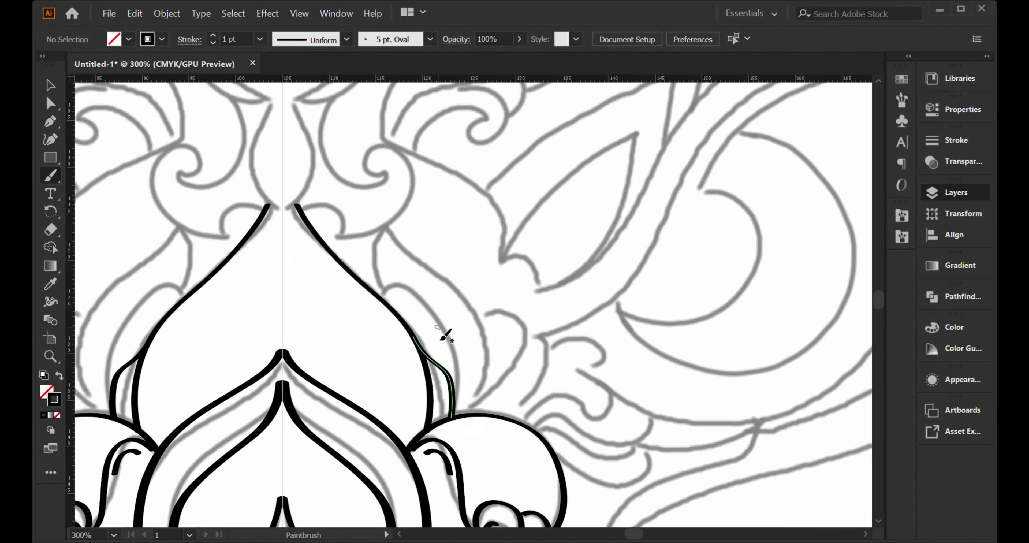
{"action": "left_click_drag", "start_coordinate": [375, 298], "coordinate": [455, 413]}
{"action": "left_click_drag", "start_coordinate": [416, 291], "coordinate": [450, 374]}
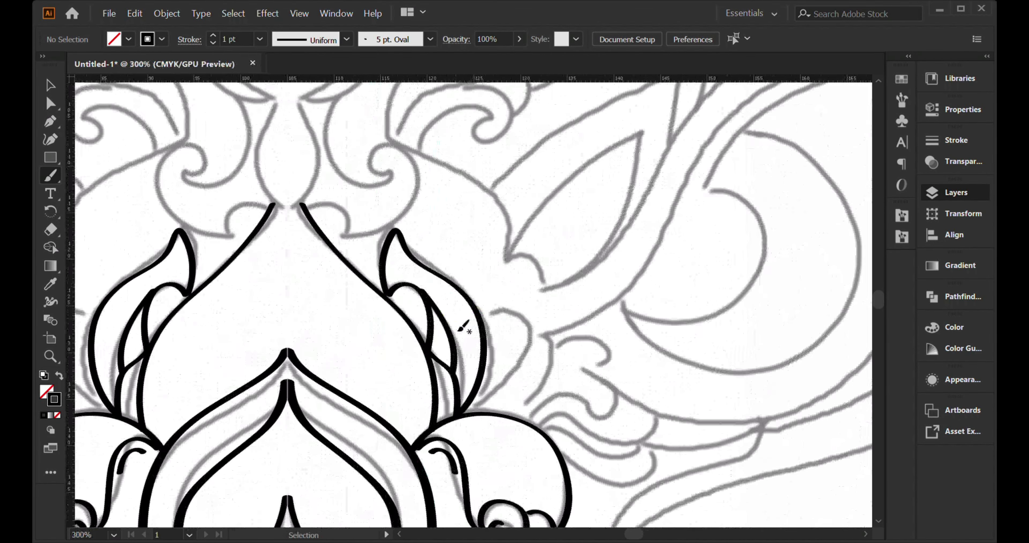
Draw the petal beside the leaf with its outer line, end curl, and a centre-right curl
{"action": "scroll", "coordinate": [461, 385], "scroll_direction": "down", "scroll_amount": 3}
{"action": "scroll", "coordinate": [462, 386], "scroll_direction": "right", "scroll_amount": 3}
{"action": "left_click_drag", "start_coordinate": [376, 214], "coordinate": [354, 313]}
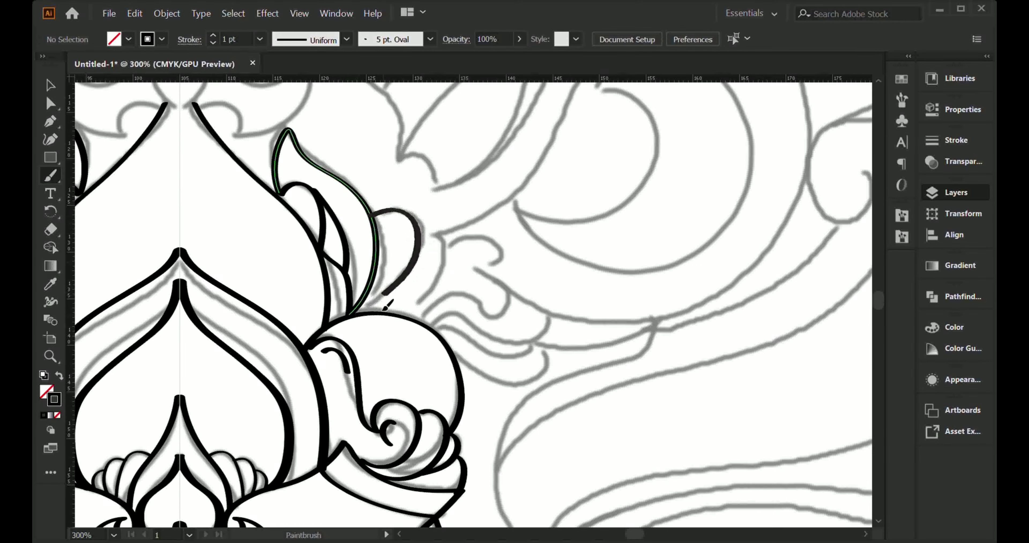
{"action": "left_click_drag", "start_coordinate": [422, 228], "coordinate": [403, 318]}
{"action": "left_click_drag", "start_coordinate": [439, 259], "coordinate": [426, 316]}
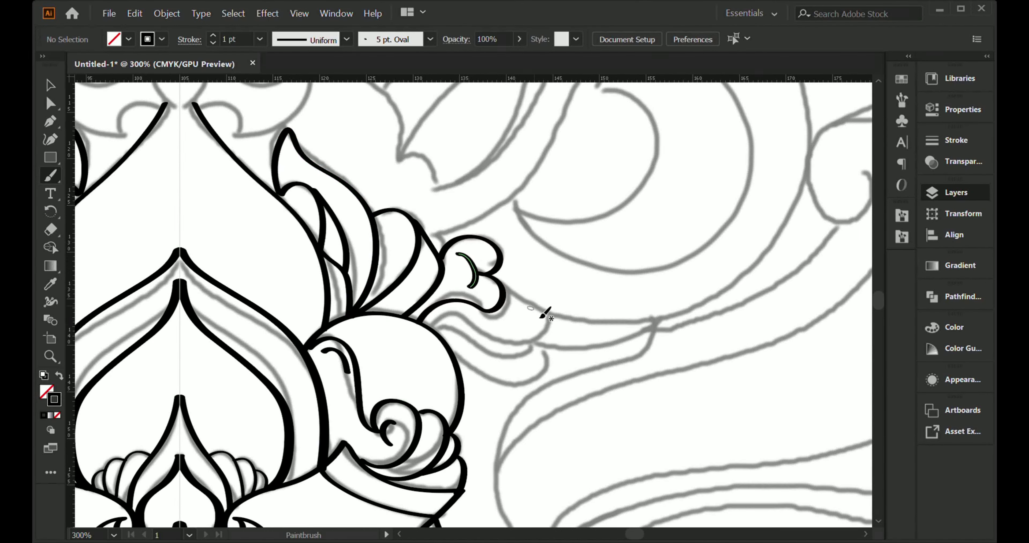
{"action": "scroll", "coordinate": [544, 310], "scroll_direction": "up", "scroll_amount": 5}
{"action": "scroll", "coordinate": [539, 292], "scroll_direction": "left", "scroll_amount": 6}
{"action": "scroll", "coordinate": [395, 368], "scroll_direction": "up", "scroll_amount": 3}
{"action": "mouse_move", "coordinate": [500, 226]}
{"action": "left_mouse_down"}
{"action": "mouse_move", "coordinate": [425, 325]}
{"action": "mouse_move", "coordinate": [486, 266]}
{"action": "left_mouse_up"}
{"action": "scroll", "coordinate": [427, 344], "scroll_direction": "down", "scroll_amount": 3}
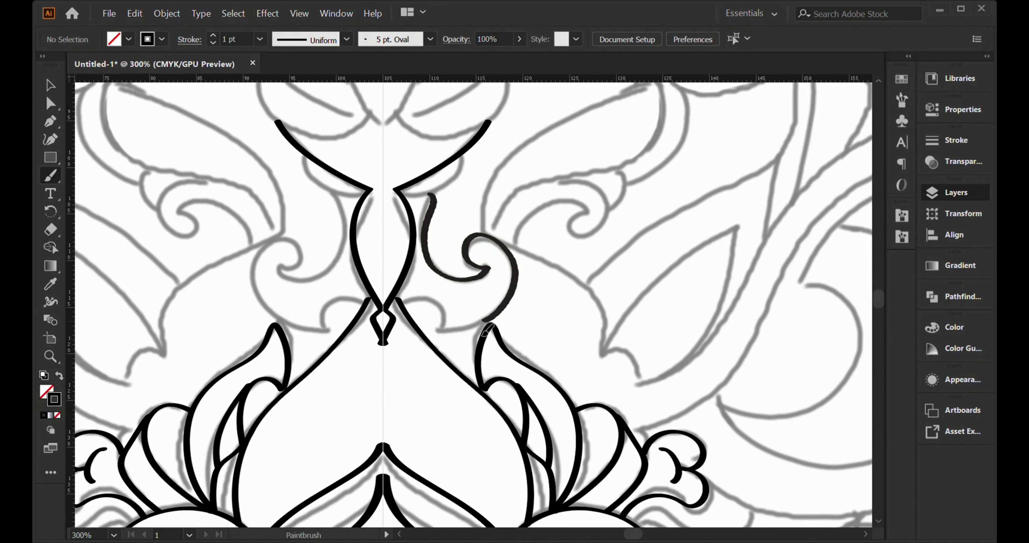
Ink the top finial, its side lobe outlines and the arcs over and above the lobes
{"action": "left_click_drag", "start_coordinate": [444, 222], "coordinate": [381, 263]}
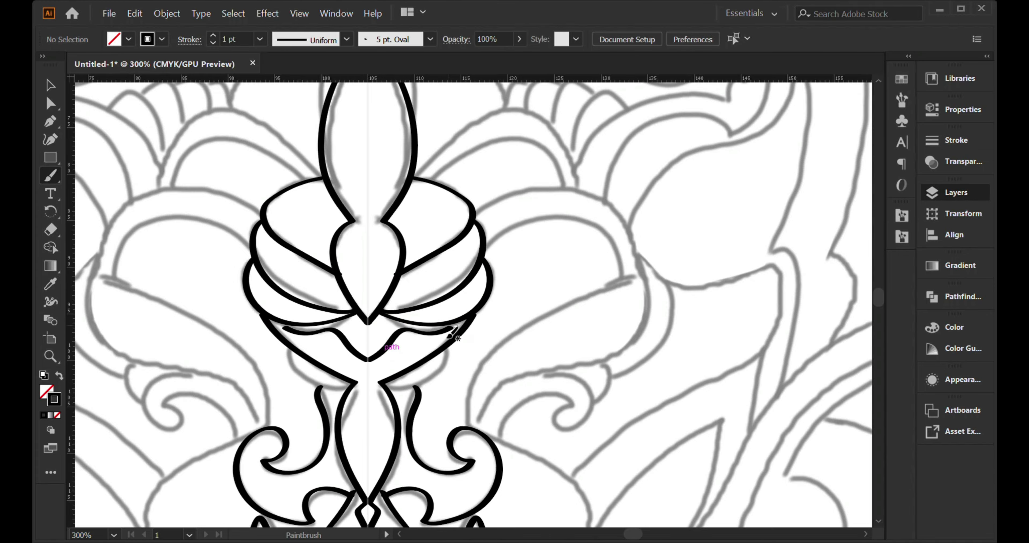
{"action": "key", "text": "ctrl+minus"}
{"action": "key", "text": "ctrl+minus"}
{"action": "key", "text": "ctrl+minus"}
{"action": "key", "text": "ctrl+minus"}
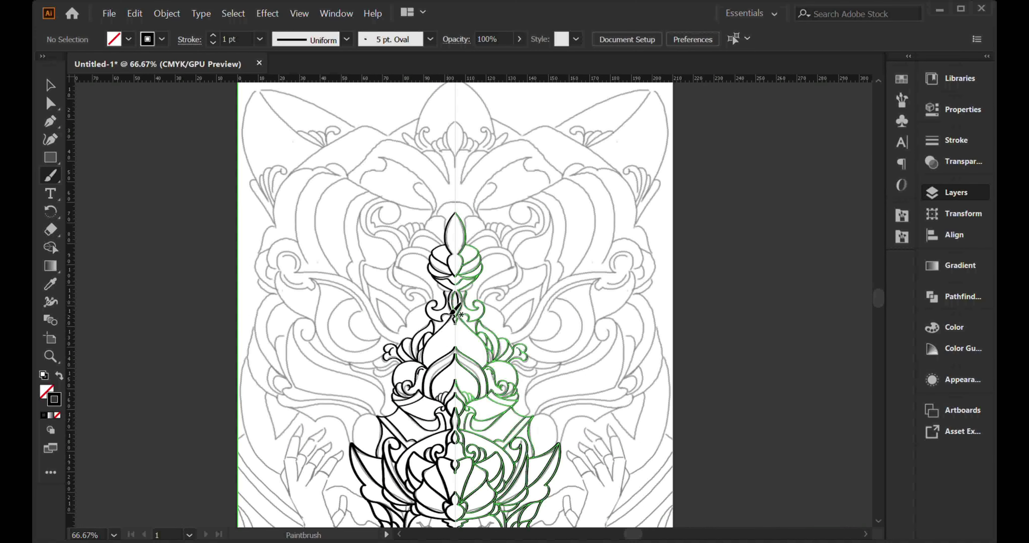
{"action": "key", "text": "ctrl+plus"}
{"action": "key", "text": "ctrl+plus"}
{"action": "key", "text": "ctrl+plus"}
{"action": "left_click_drag", "start_coordinate": [496, 196], "coordinate": [459, 249]}
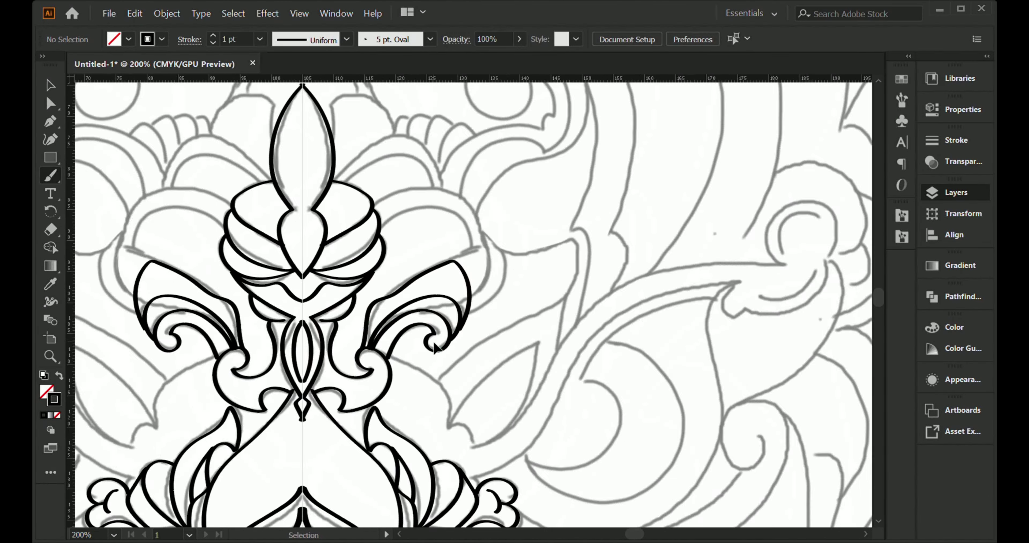
{"action": "left_click_drag", "start_coordinate": [421, 301], "coordinate": [446, 387]}
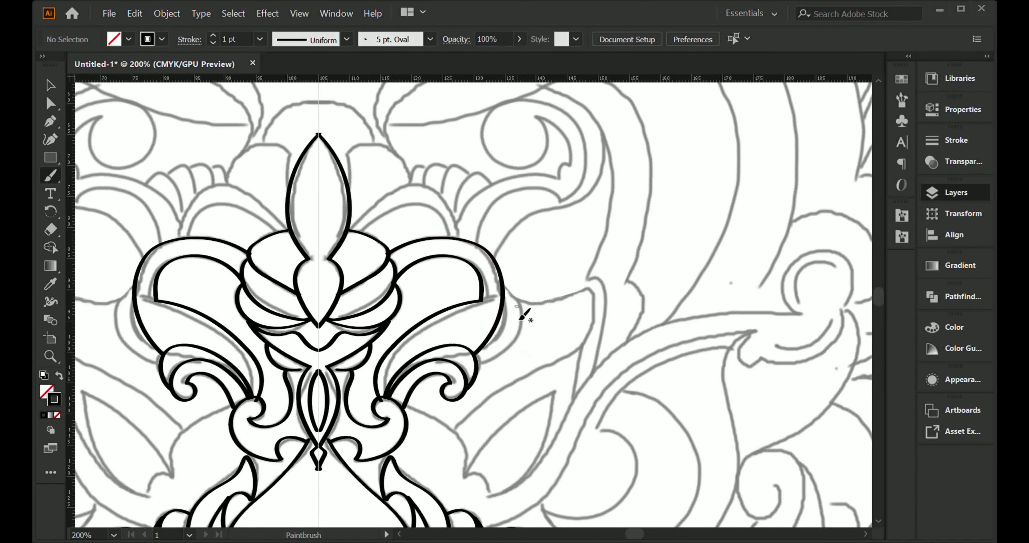
{"action": "left_click_drag", "start_coordinate": [498, 271], "coordinate": [556, 316]}
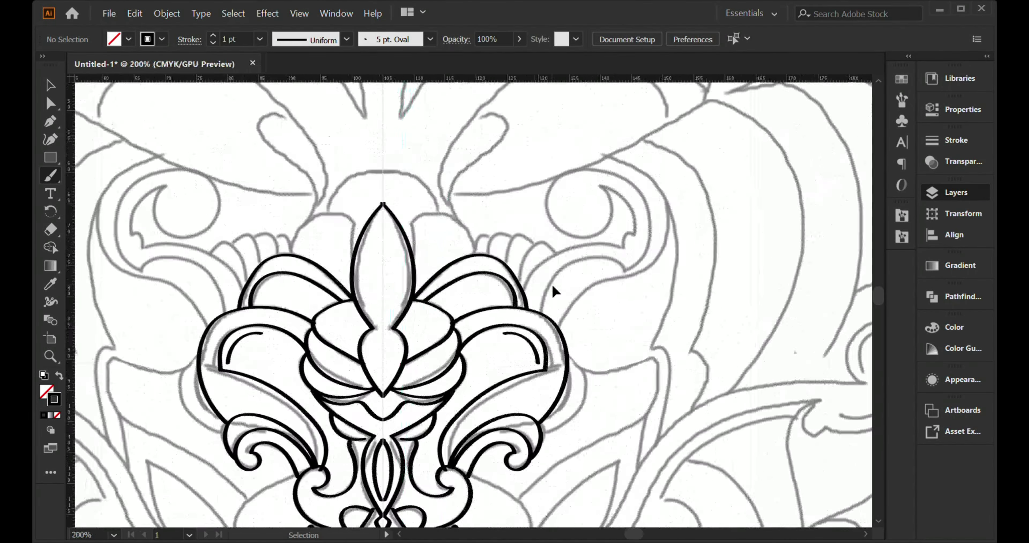
{"action": "left_click_drag", "start_coordinate": [412, 218], "coordinate": [471, 214]}
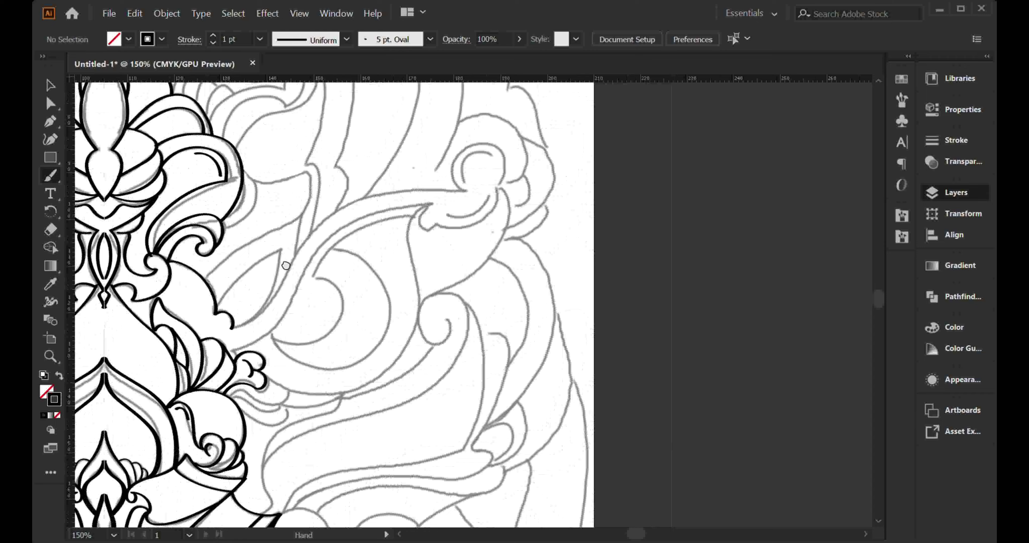
Brush the start of the long scroll arm and its spiral tip, redoing a stray curl
{"action": "left_click_drag", "start_coordinate": [286, 266], "coordinate": [226, 302]}
{"action": "left_click_drag", "start_coordinate": [176, 379], "coordinate": [222, 344]}
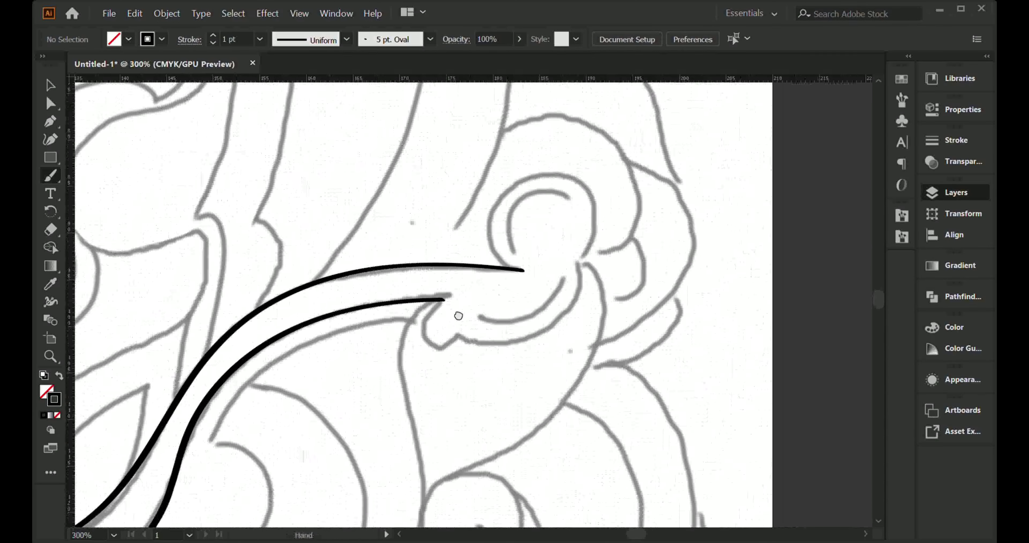
{"action": "left_click_drag", "start_coordinate": [435, 310], "coordinate": [513, 281]}
{"action": "key", "text": "ctrl+z"}
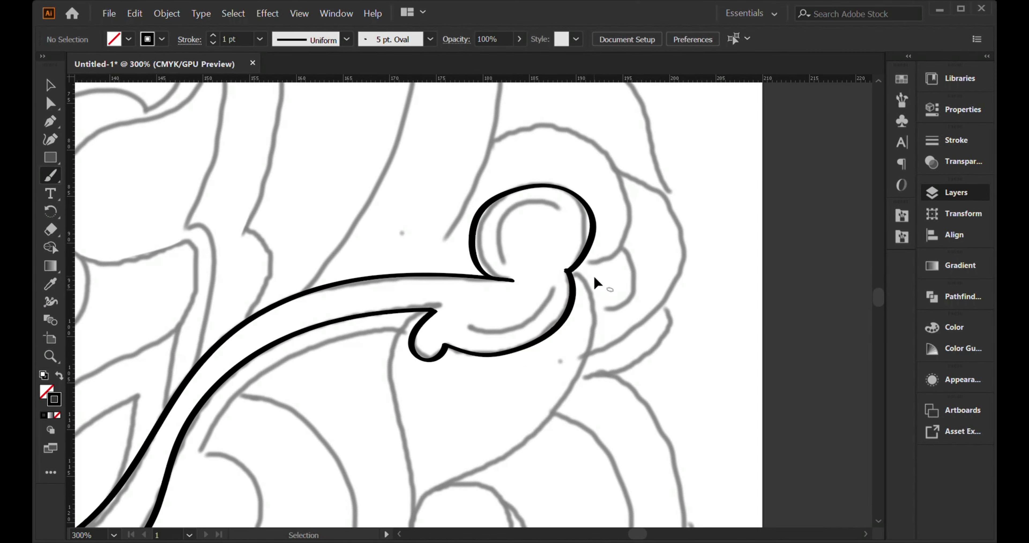
{"action": "left_click_drag", "start_coordinate": [543, 250], "coordinate": [520, 295]}
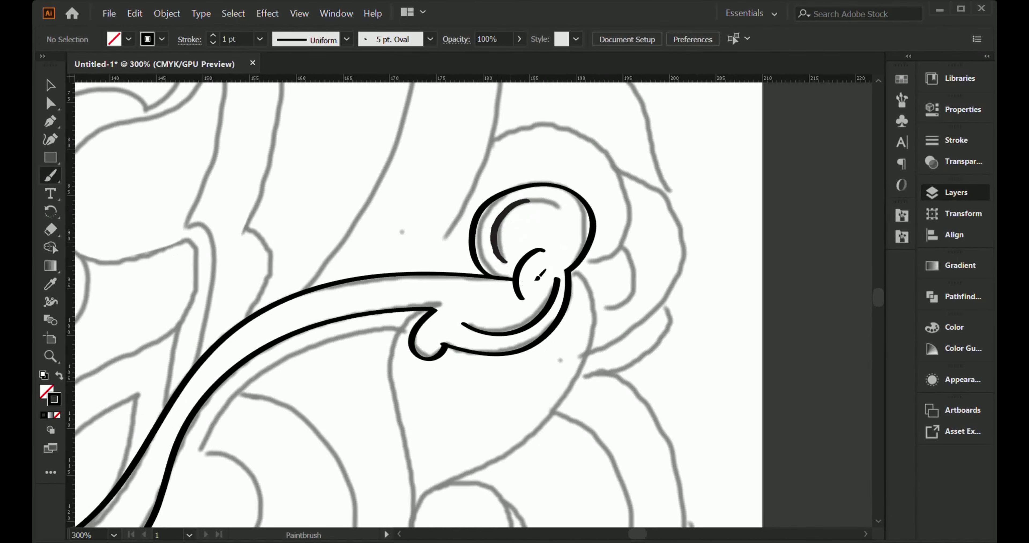
Extend the scroll into a large outer curve with a vertical stroke under the curl
{"action": "key", "text": "ctrl+0"}
{"action": "scroll", "coordinate": [460, 267], "scroll_direction": "up", "scroll_amount": 5}
{"action": "left_click_drag", "start_coordinate": [399, 280], "coordinate": [452, 247]}
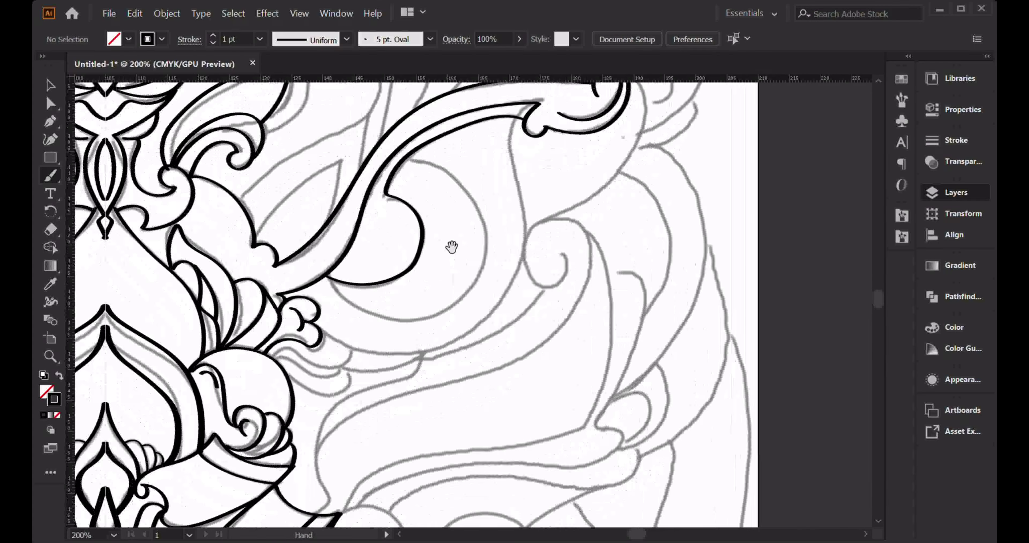
{"action": "left_click_drag", "start_coordinate": [368, 320], "coordinate": [405, 162]}
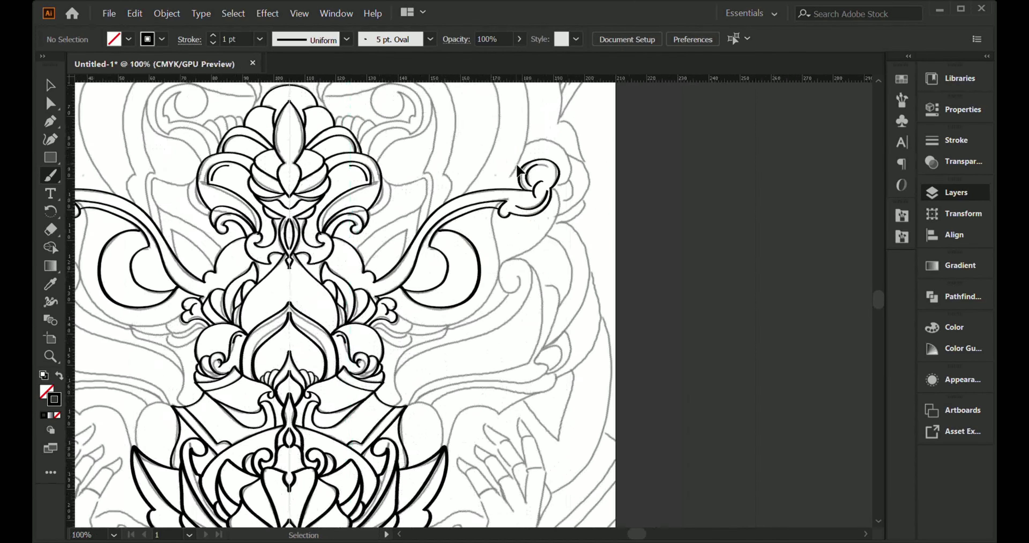
{"action": "left_click_drag", "start_coordinate": [521, 121], "coordinate": [526, 246]}
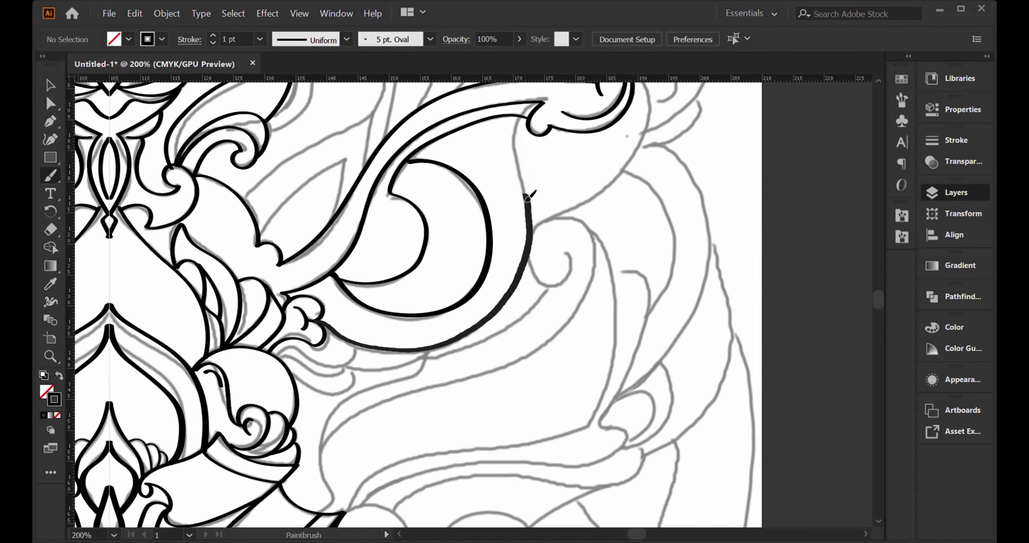
Add a thick curved stroke below the curl and a line along the leaf
{"action": "key", "text": "ctrl+0"}
{"action": "scroll", "coordinate": [561, 146], "scroll_direction": "up", "scroll_amount": 5}
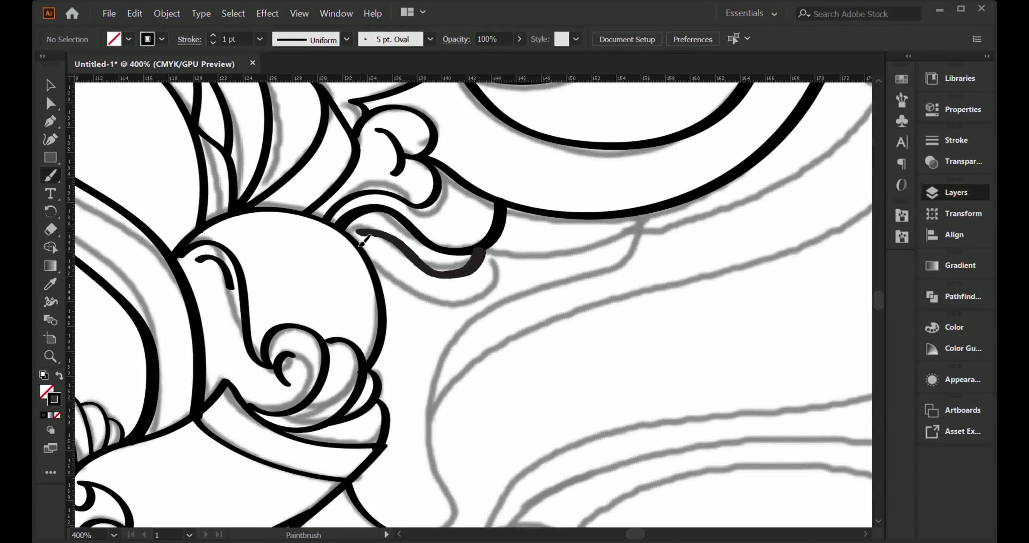
{"action": "left_click_drag", "start_coordinate": [478, 262], "coordinate": [402, 274]}
{"action": "mouse_move", "coordinate": [640, 214]}
{"action": "left_mouse_down"}
{"action": "mouse_move", "coordinate": [519, 282]}
{"action": "mouse_move", "coordinate": [365, 320]}
{"action": "left_mouse_up"}
Trace the leaf outline and the outline beside it
{"action": "key", "text": "ctrl+0"}
{"action": "scroll", "coordinate": [529, 291], "scroll_direction": "up", "scroll_amount": 5}
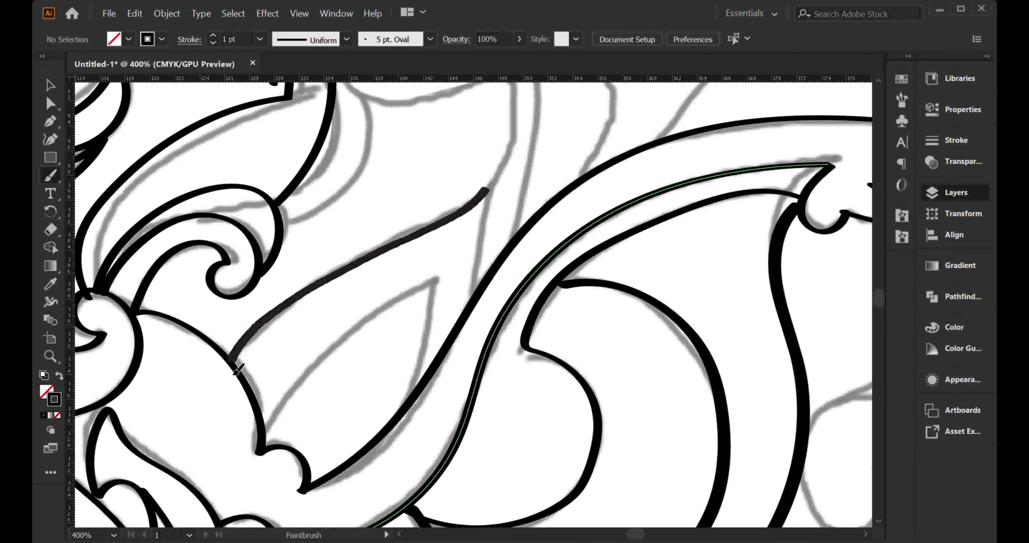
{"action": "left_click_drag", "start_coordinate": [233, 361], "coordinate": [470, 304]}
{"action": "key", "text": "ctrl+0"}
{"action": "scroll", "coordinate": [304, 424], "scroll_direction": "up", "scroll_amount": 5}
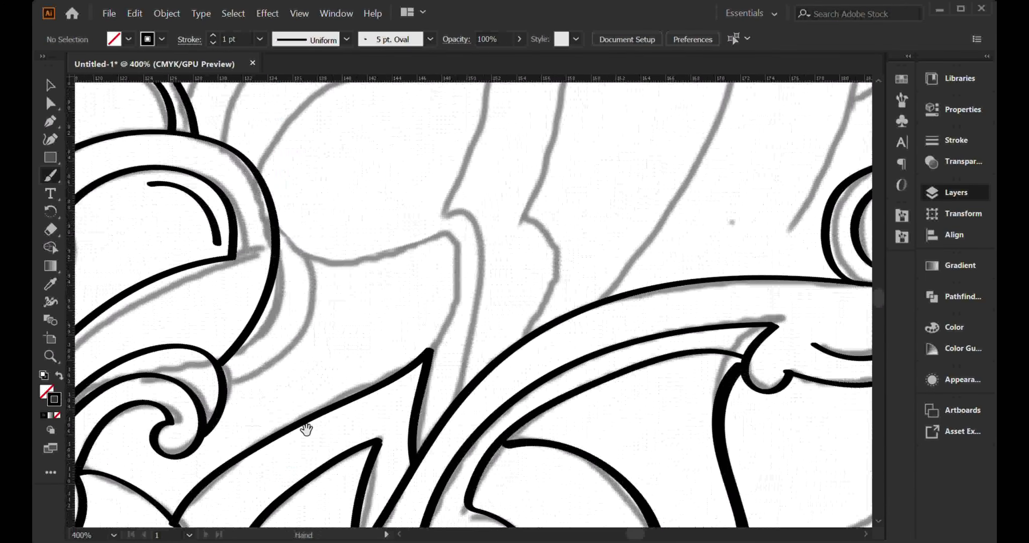
{"action": "mouse_move", "coordinate": [222, 387]}
{"action": "left_mouse_down"}
{"action": "mouse_move", "coordinate": [438, 249]}
{"action": "mouse_move", "coordinate": [429, 352]}
{"action": "mouse_move", "coordinate": [325, 303]}
{"action": "left_mouse_up"}
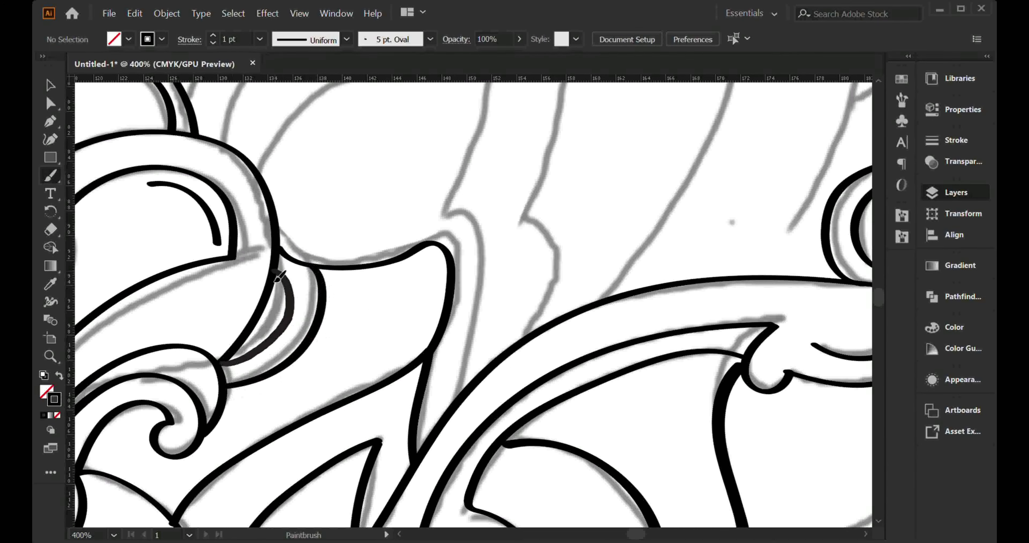
Trace the curl outline, the grey circle around it and its right edge
{"action": "key", "text": "ctrl+0"}
{"action": "scroll", "coordinate": [356, 360], "scroll_direction": "up", "scroll_amount": 5}
{"action": "mouse_move", "coordinate": [260, 429]}
{"action": "left_mouse_down"}
{"action": "mouse_move", "coordinate": [462, 343]}
{"action": "mouse_move", "coordinate": [471, 271]}
{"action": "left_mouse_up"}
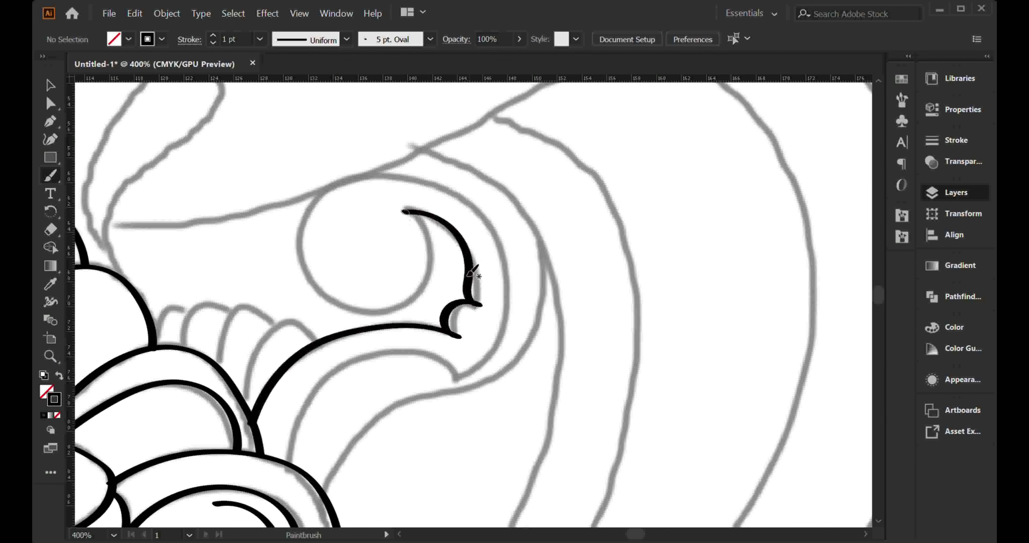
{"action": "mouse_move", "coordinate": [404, 212]}
{"action": "left_mouse_down"}
{"action": "mouse_move", "coordinate": [436, 196]}
{"action": "mouse_move", "coordinate": [453, 377]}
{"action": "mouse_move", "coordinate": [582, 362]}
{"action": "left_mouse_up"}
{"action": "scroll", "coordinate": [490, 338], "scroll_direction": "down", "scroll_amount": 3}
{"action": "scroll", "coordinate": [490, 338], "scroll_direction": "up", "scroll_amount": 2}
{"action": "left_click_drag", "start_coordinate": [364, 326], "coordinate": [393, 267]}
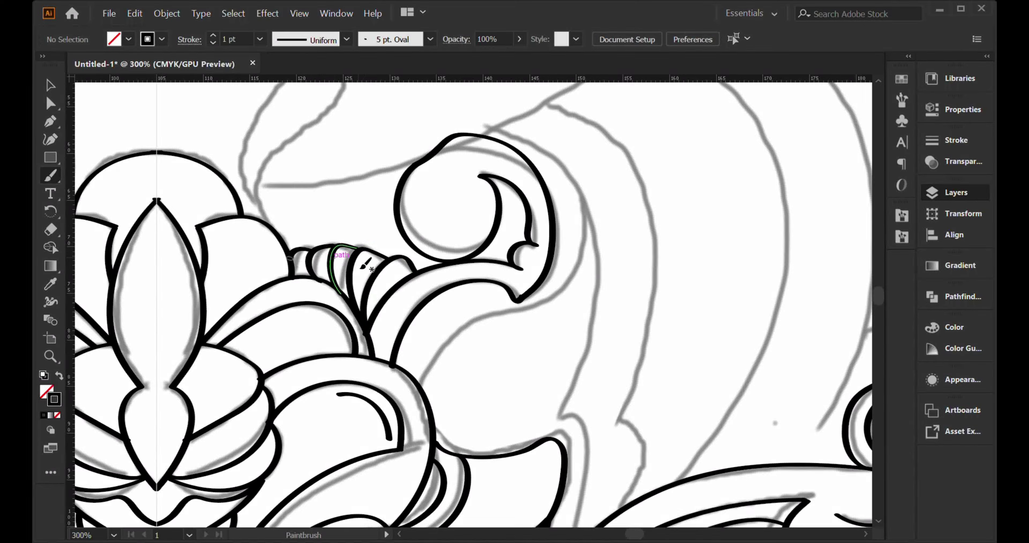
Trace the curl's lower-left edge and connect that curve up to the curl
{"action": "scroll", "coordinate": [364, 264], "scroll_direction": "down", "scroll_amount": 3}
{"action": "scroll", "coordinate": [407, 234], "scroll_direction": "up", "scroll_amount": 3}
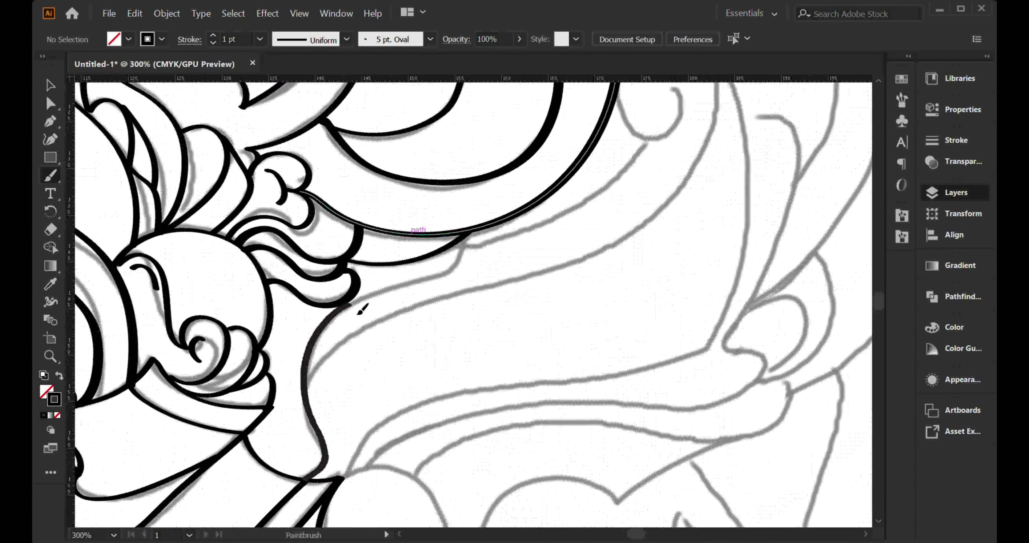
{"action": "scroll", "coordinate": [360, 310], "scroll_direction": "down", "scroll_amount": 3}
{"action": "scroll", "coordinate": [484, 294], "scroll_direction": "up", "scroll_amount": 3}
{"action": "mouse_move", "coordinate": [427, 292]}
{"action": "left_mouse_down"}
{"action": "mouse_move", "coordinate": [461, 338]}
{"action": "mouse_move", "coordinate": [282, 446]}
{"action": "left_mouse_up"}
{"action": "scroll", "coordinate": [476, 360], "scroll_direction": "down", "scroll_amount": 3}
{"action": "scroll", "coordinate": [346, 372], "scroll_direction": "up", "scroll_amount": 3}
{"action": "mouse_move", "coordinate": [198, 451]}
{"action": "left_mouse_down"}
{"action": "mouse_move", "coordinate": [601, 156]}
{"action": "mouse_move", "coordinate": [509, 246]}
{"action": "left_mouse_up"}
Try a curl stroke beside the headdress, then undo it as stray
{"action": "scroll", "coordinate": [519, 306], "scroll_direction": "down", "scroll_amount": 5}
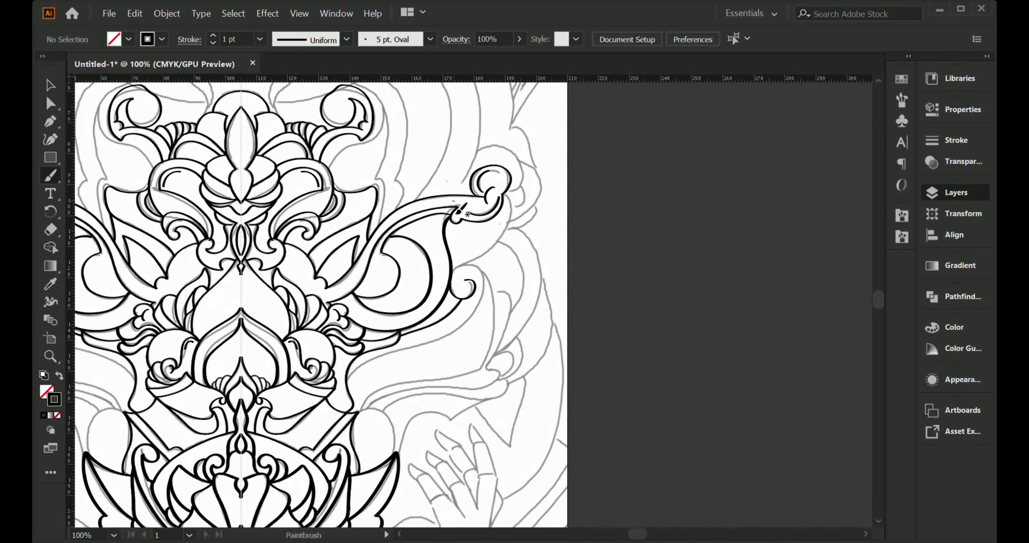
{"action": "scroll", "coordinate": [269, 222], "scroll_direction": "up", "scroll_amount": 3}
{"action": "left_click_drag", "start_coordinate": [240, 280], "coordinate": [357, 388]}
{"action": "scroll", "coordinate": [357, 388], "scroll_direction": "up", "scroll_amount": 2}
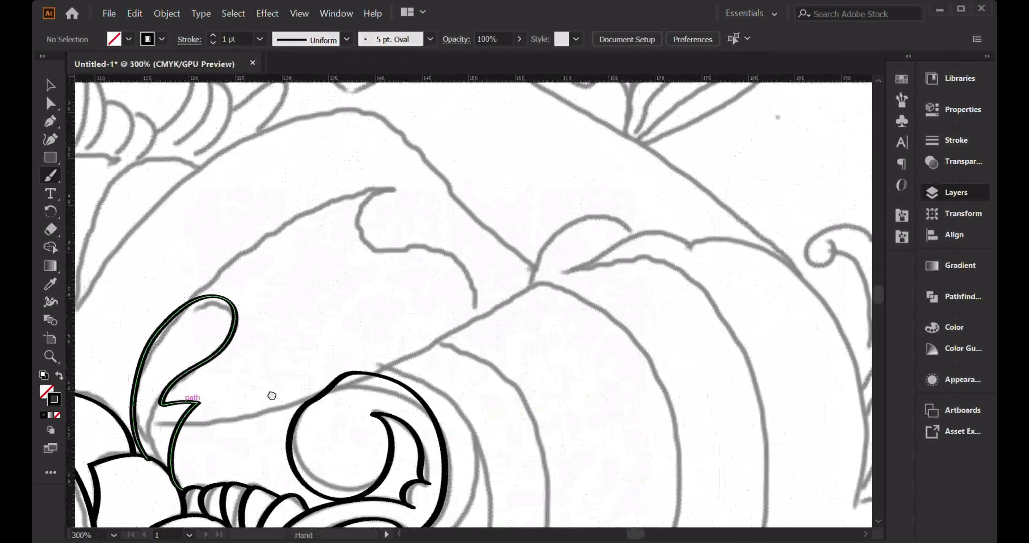
{"action": "left_click_drag", "start_coordinate": [320, 281], "coordinate": [350, 290]}
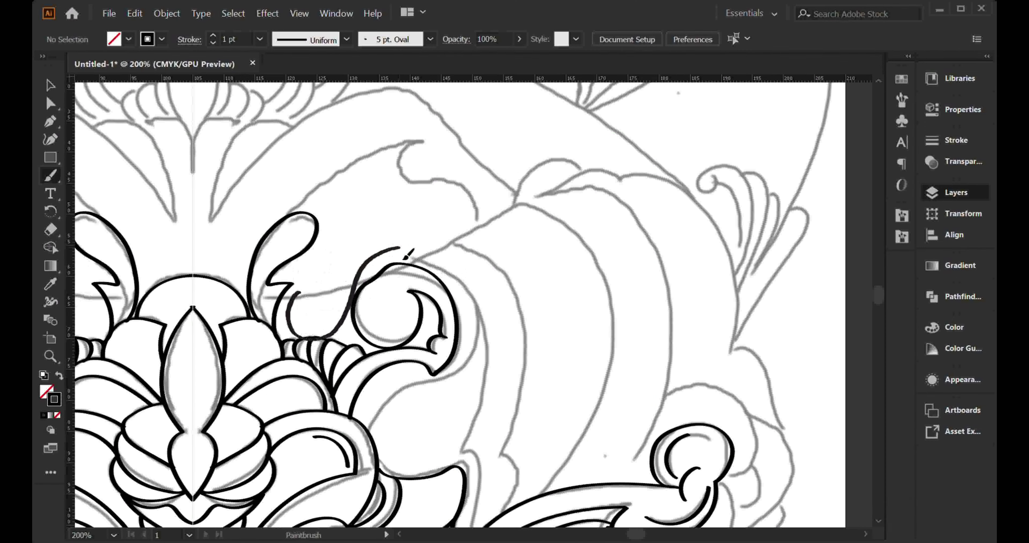
{"action": "key", "text": "ctrl+z"}
Trace a black line over the grey sketch curve, undoing a short stray segment
{"action": "scroll", "coordinate": [336, 311], "scroll_direction": "up", "scroll_amount": 1}
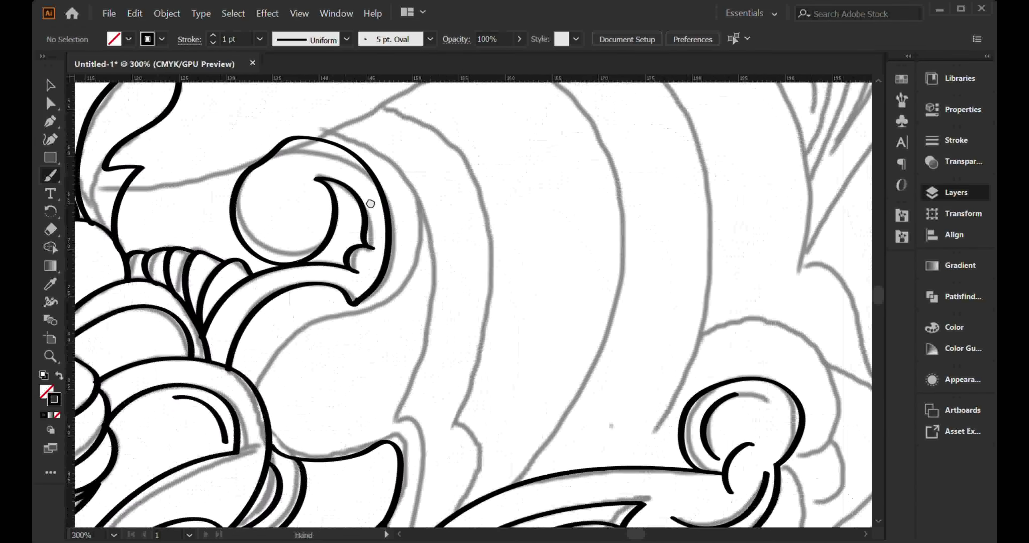
{"action": "left_click_drag", "start_coordinate": [183, 206], "coordinate": [219, 274]}
{"action": "scroll", "coordinate": [191, 273], "scroll_direction": "down", "scroll_amount": 5}
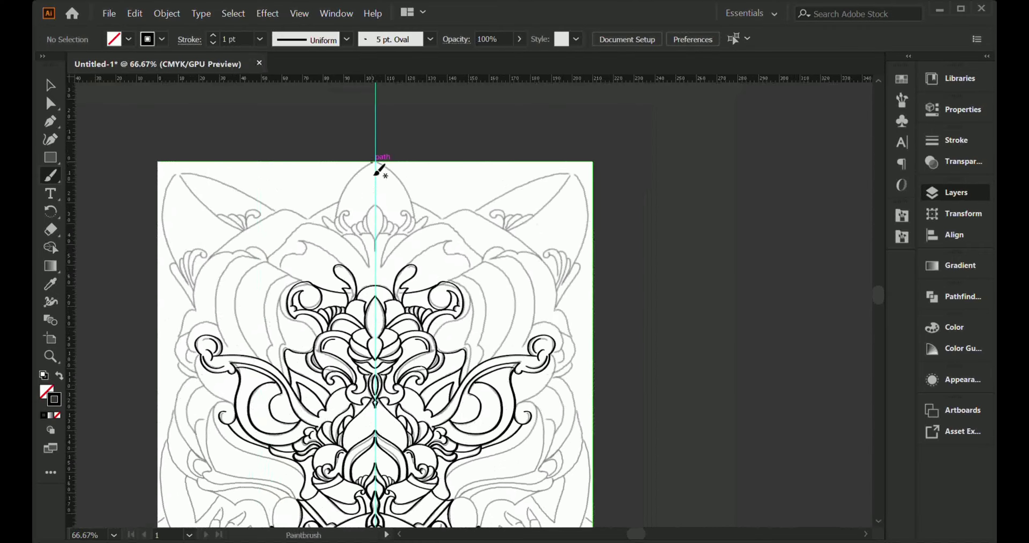
{"action": "mouse_move", "coordinate": [379, 165]}
{"action": "left_mouse_down"}
{"action": "mouse_move", "coordinate": [355, 280]}
{"action": "mouse_move", "coordinate": [355, 353]}
{"action": "mouse_move", "coordinate": [385, 278]}
{"action": "left_mouse_up"}
{"action": "scroll", "coordinate": [355, 280], "scroll_direction": "up", "scroll_amount": 5}
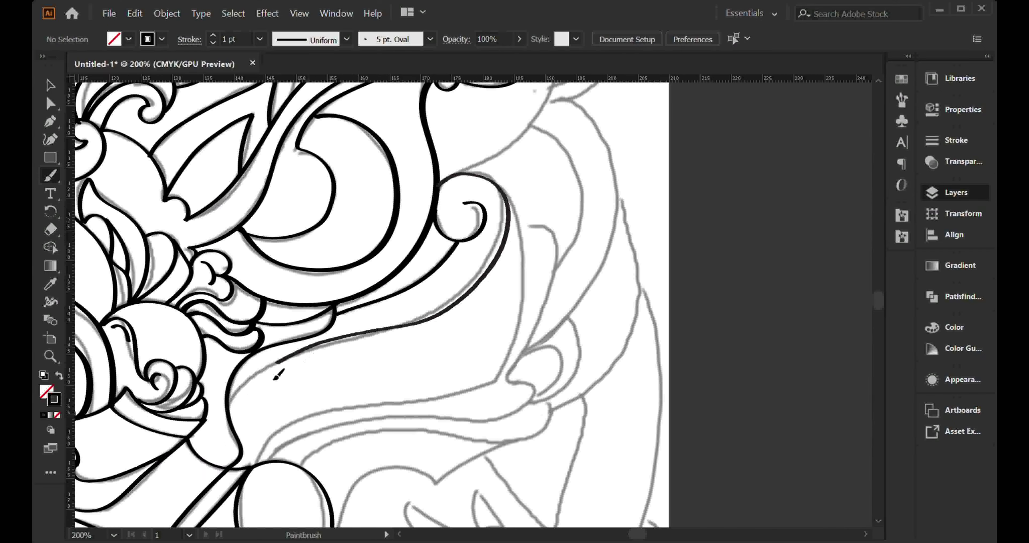
{"action": "left_click_drag", "start_coordinate": [512, 181], "coordinate": [294, 338]}
{"action": "key", "text": "ctrl+z"}
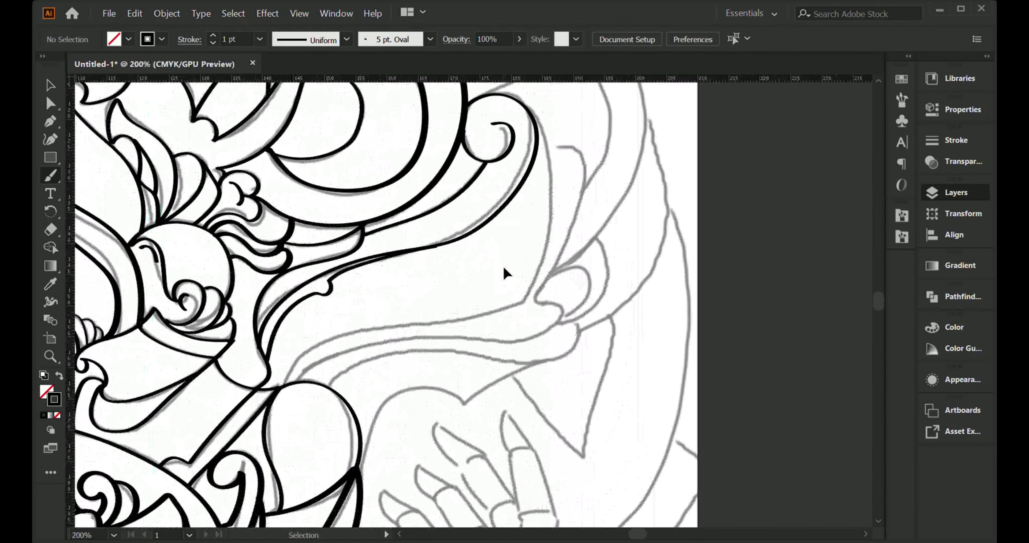
Trace the hook's long edge curve and outer edge, extending the stroke downward
{"action": "left_click_drag", "start_coordinate": [520, 316], "coordinate": [406, 357]}
{"action": "mouse_move", "coordinate": [409, 155]}
{"action": "left_mouse_down"}
{"action": "mouse_move", "coordinate": [420, 328]}
{"action": "mouse_move", "coordinate": [508, 215]}
{"action": "mouse_move", "coordinate": [455, 306]}
{"action": "left_mouse_up"}
{"action": "left_click_drag", "start_coordinate": [434, 306], "coordinate": [356, 357]}
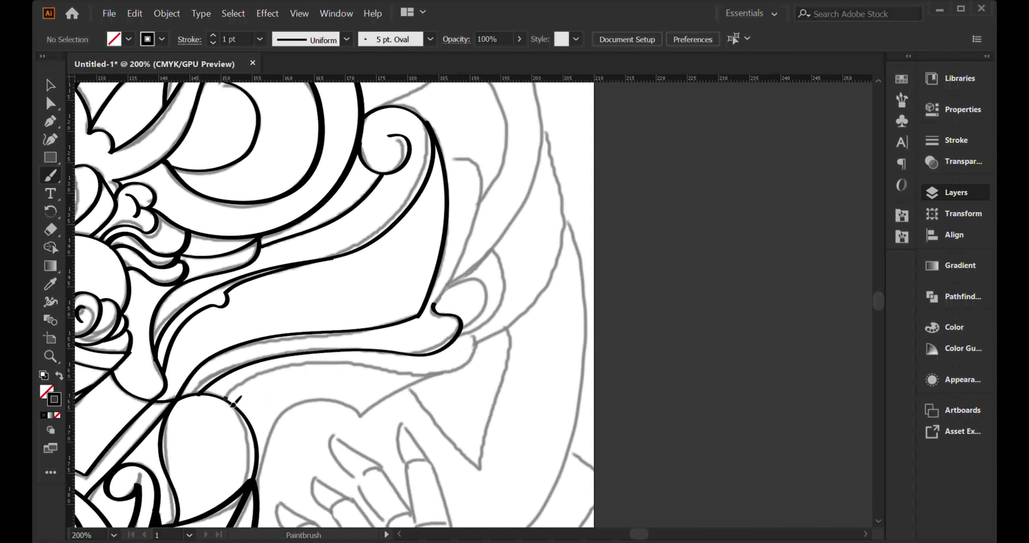
{"action": "left_click_drag", "start_coordinate": [481, 324], "coordinate": [447, 390]}
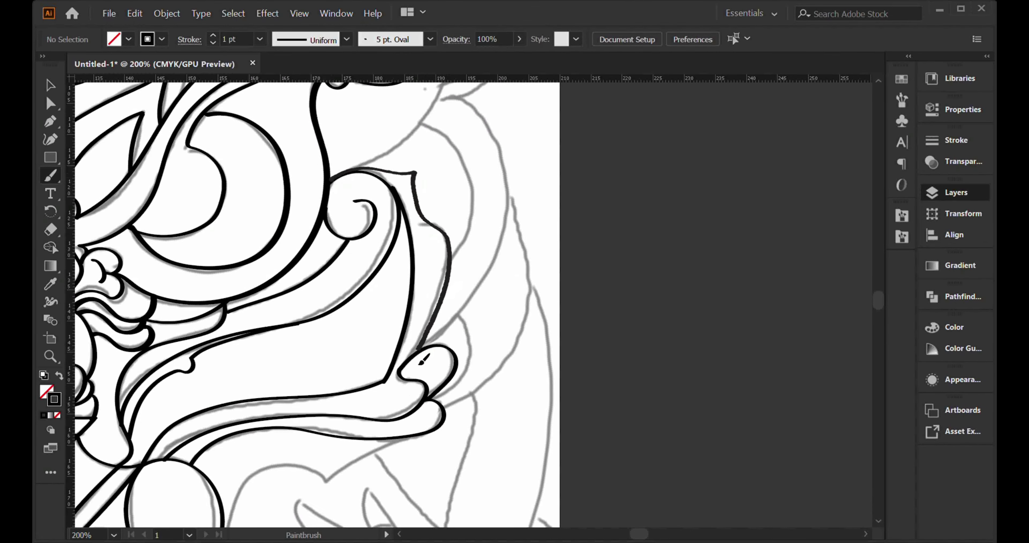
{"action": "scroll", "coordinate": [470, 336], "scroll_direction": "down", "scroll_amount": 5}
Draw a short brush stroke near the hand
{"action": "scroll", "coordinate": [413, 322], "scroll_direction": "up", "scroll_amount": 5}
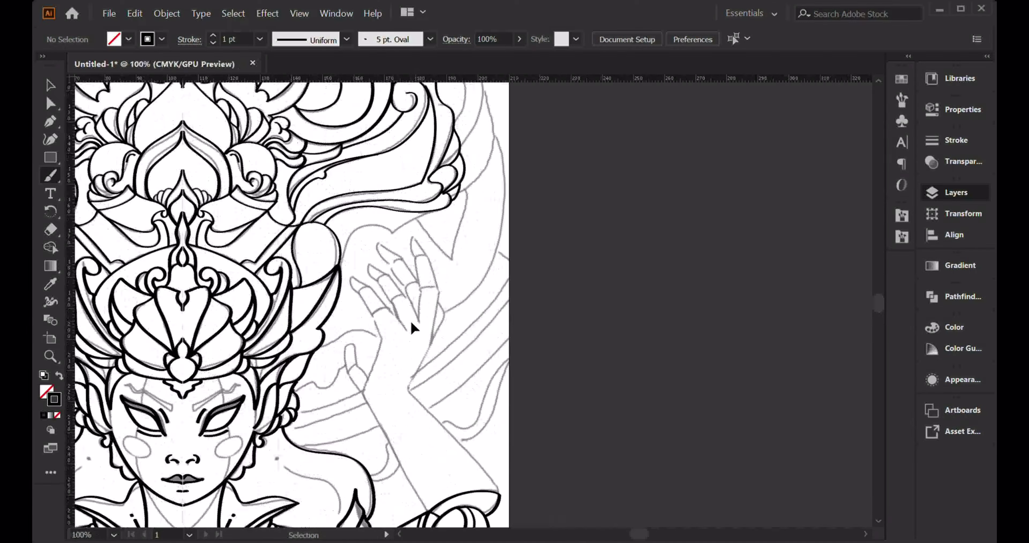
{"action": "left_click_drag", "start_coordinate": [320, 345], "coordinate": [338, 303]}
{"action": "scroll", "coordinate": [342, 303], "scroll_direction": "down", "scroll_amount": 5}
{"action": "scroll", "coordinate": [484, 293], "scroll_direction": "up", "scroll_amount": 5}
Trace a thin line down the inner edge of the right-side lobe
{"action": "left_click_drag", "start_coordinate": [484, 293], "coordinate": [452, 265]}
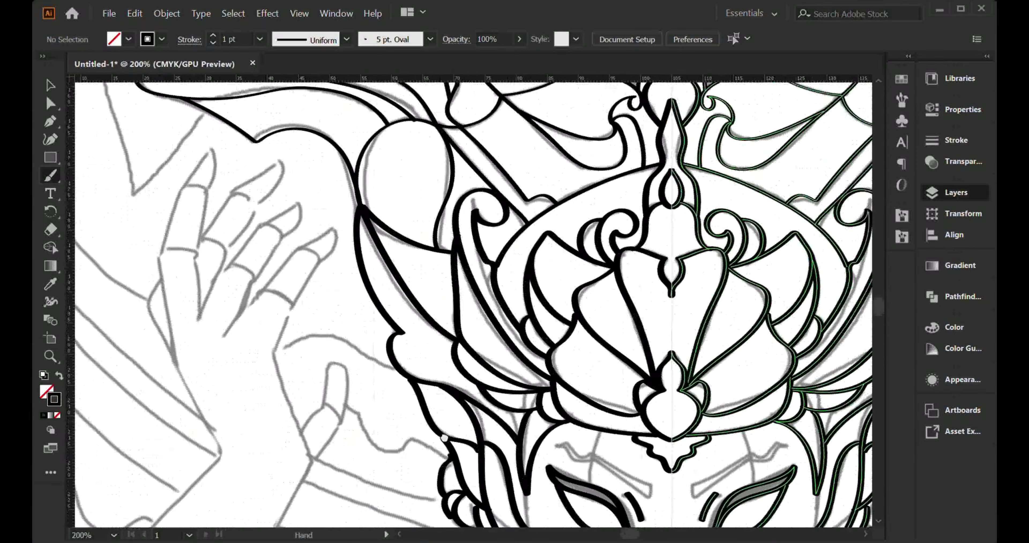
{"action": "scroll", "coordinate": [453, 264], "scroll_direction": "down", "scroll_amount": 5}
{"action": "scroll", "coordinate": [294, 294], "scroll_direction": "up", "scroll_amount": 5}
{"action": "left_click_drag", "start_coordinate": [391, 246], "coordinate": [378, 244]}
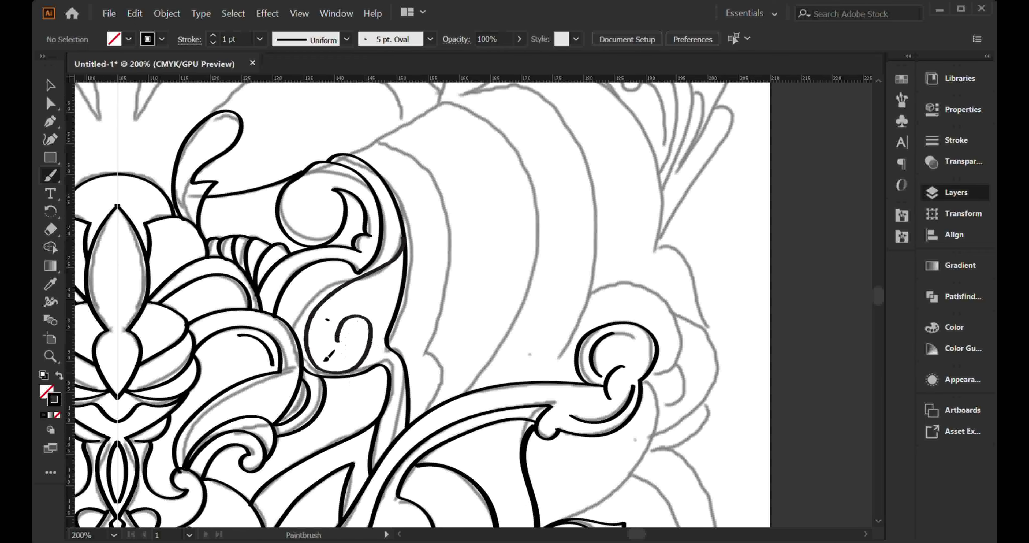
{"action": "scroll", "coordinate": [328, 354], "scroll_direction": "down", "scroll_amount": 5}
{"action": "scroll", "coordinate": [403, 289], "scroll_direction": "up", "scroll_amount": 4}
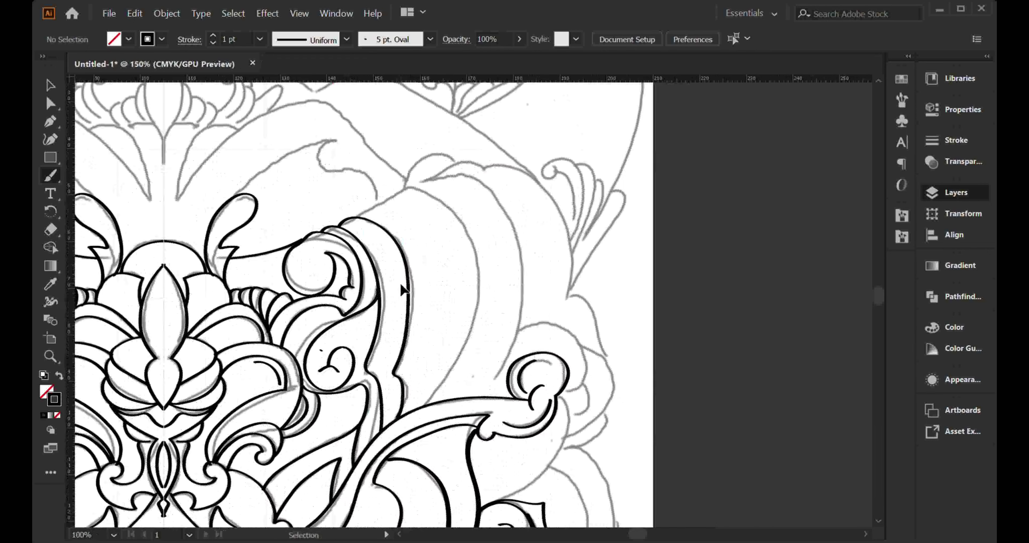
{"action": "scroll", "coordinate": [404, 289], "scroll_direction": "up", "scroll_amount": 2}
{"action": "left_click_drag", "start_coordinate": [340, 217], "coordinate": [320, 395]}
Outline the lobe's top, right side and upper edge, adding mirrored short strokes above the petals
{"action": "key", "text": "ctrl+minus"}
{"action": "key", "text": "ctrl+minus"}
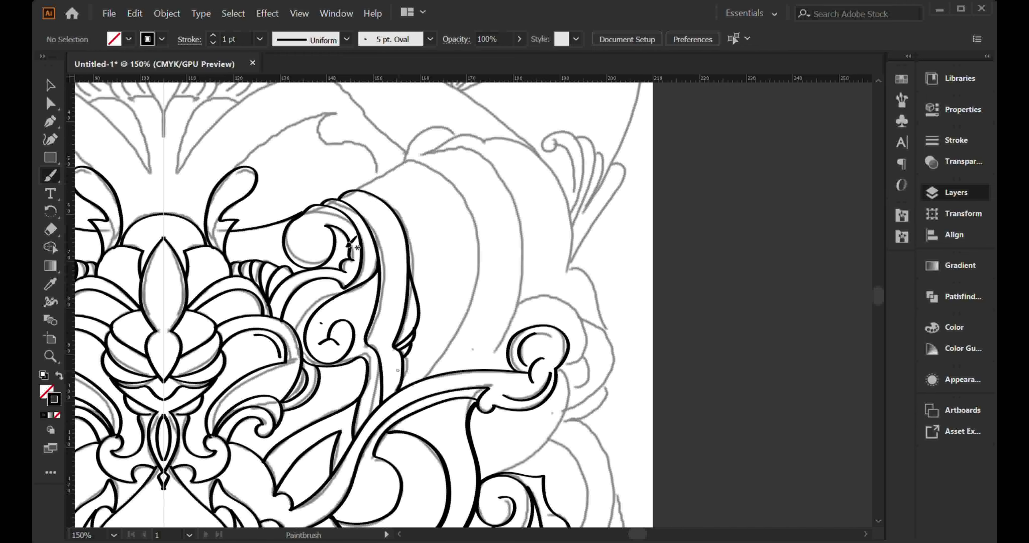
{"action": "left_click_drag", "start_coordinate": [413, 172], "coordinate": [429, 368]}
{"action": "scroll", "coordinate": [460, 229], "scroll_direction": "up", "scroll_amount": 2}
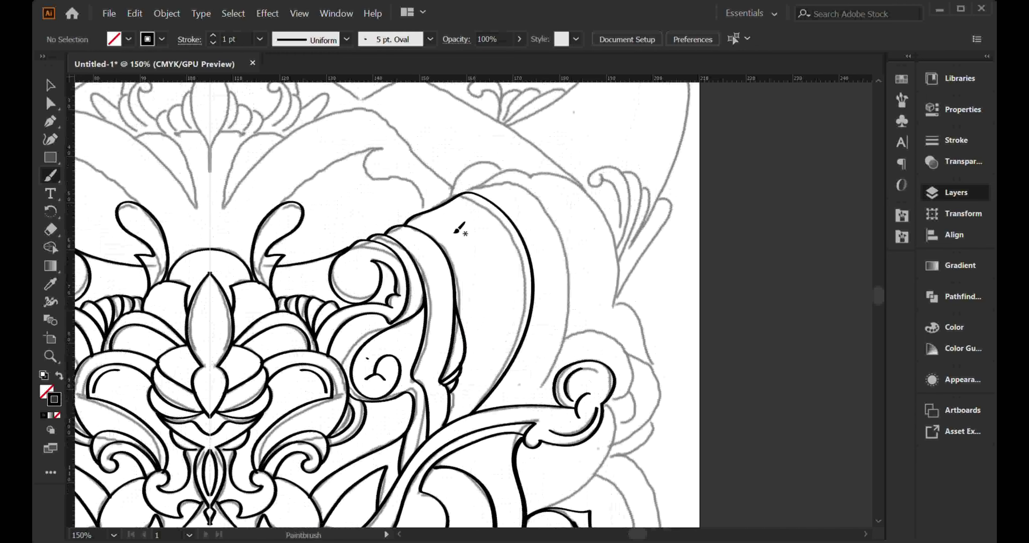
{"action": "scroll", "coordinate": [496, 224], "scroll_direction": "left", "scroll_amount": 5, "text": "ctrl"}
{"action": "left_click_drag", "start_coordinate": [508, 176], "coordinate": [497, 231]}
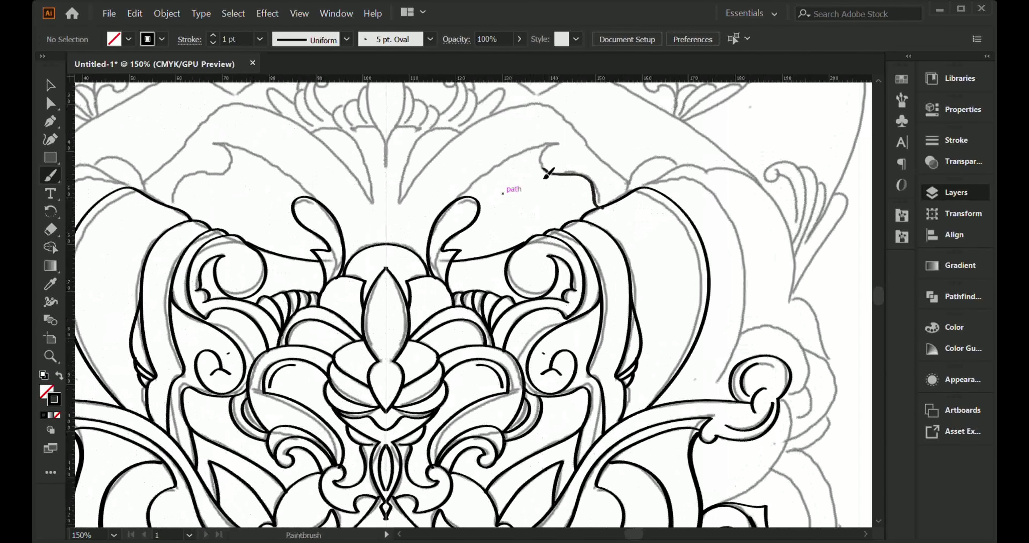
{"action": "left_click_drag", "start_coordinate": [534, 161], "coordinate": [599, 219]}
{"action": "scroll", "coordinate": [597, 211], "scroll_direction": "down", "scroll_amount": 3, "text": "alt"}
Extend the lobe outline further down on the right side
{"action": "scroll", "coordinate": [593, 326], "scroll_direction": "down", "scroll_amount": 2, "text": "alt"}
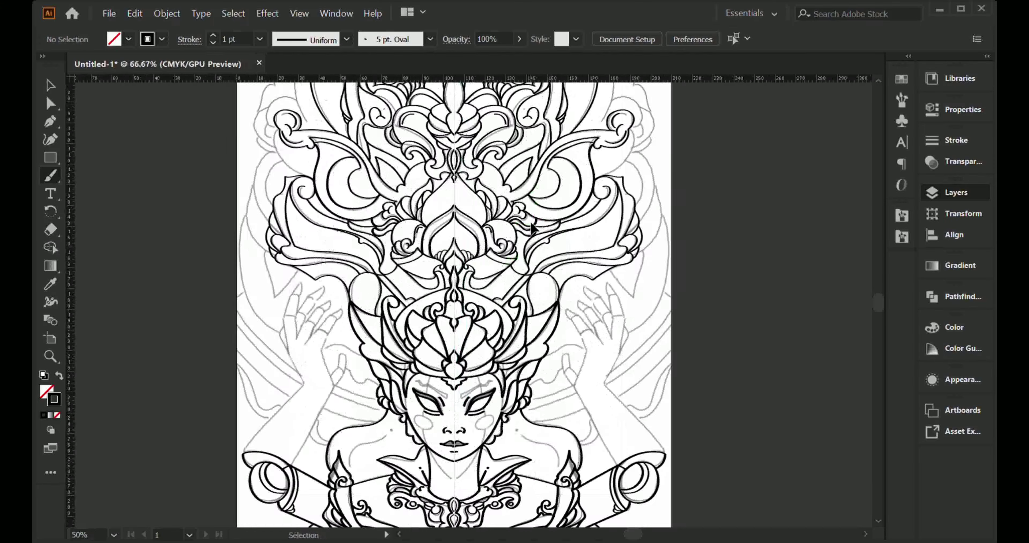
{"action": "scroll", "coordinate": [515, 184], "scroll_direction": "up", "scroll_amount": 6, "text": "alt"}
{"action": "mouse_move", "coordinate": [516, 184]}
{"action": "left_mouse_down"}
{"action": "mouse_move", "coordinate": [430, 310]}
{"action": "mouse_move", "coordinate": [426, 255]}
{"action": "left_mouse_up"}
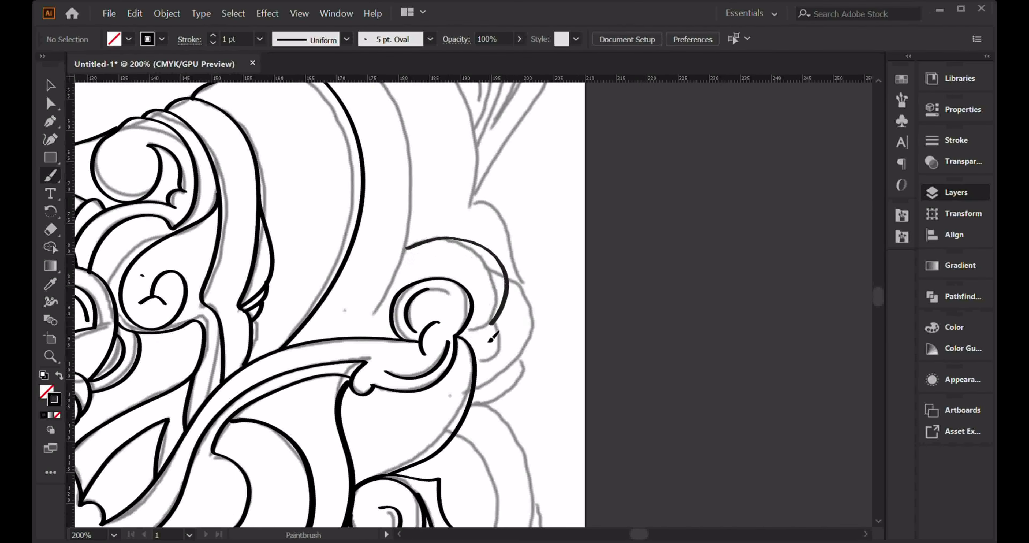
{"action": "scroll", "coordinate": [495, 340], "scroll_direction": "down", "scroll_amount": 4, "text": "alt"}
{"action": "scroll", "coordinate": [371, 237], "scroll_direction": "up", "scroll_amount": 4, "text": "alt"}
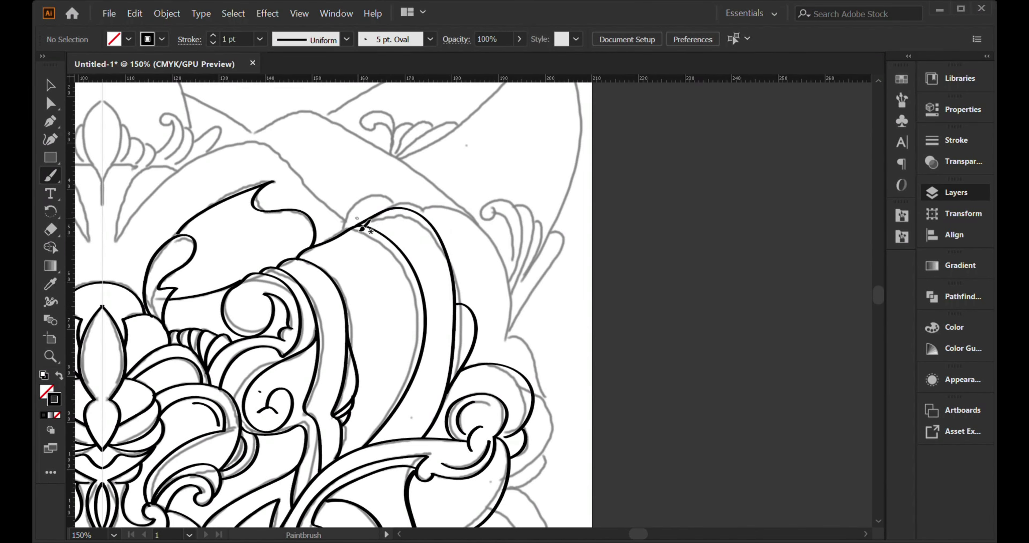
{"action": "scroll", "coordinate": [362, 227], "scroll_direction": "down", "scroll_amount": 2}
{"action": "left_click_drag", "start_coordinate": [504, 329], "coordinate": [515, 356]}
{"action": "scroll", "coordinate": [519, 316], "scroll_direction": "down", "scroll_amount": 4, "text": "alt"}
{"action": "scroll", "coordinate": [519, 316], "scroll_direction": "up", "scroll_amount": 4, "text": "alt"}
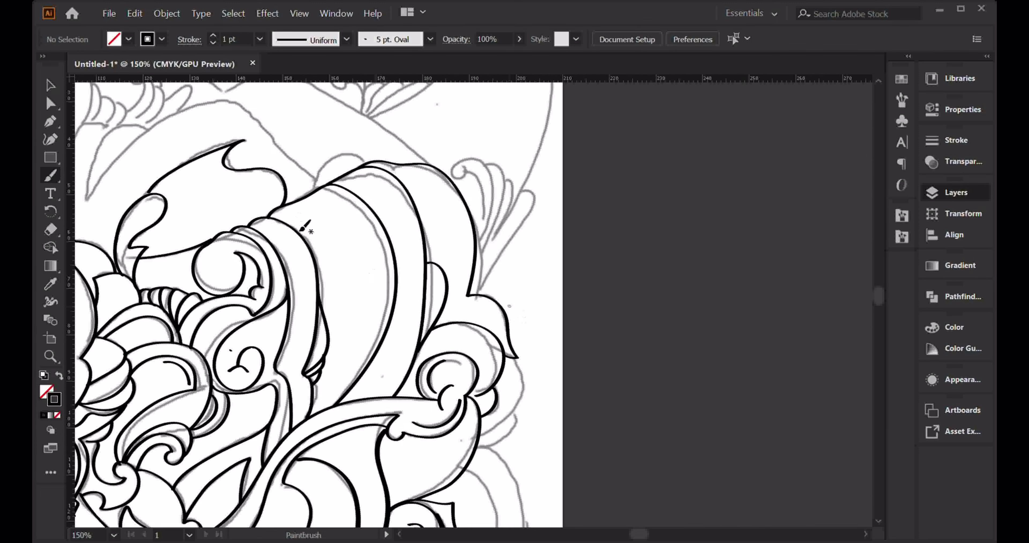
Draw the curled wing-shaped stroke
{"action": "scroll", "coordinate": [438, 331], "scroll_direction": "down", "scroll_amount": 5, "text": "alt"}
{"action": "scroll", "coordinate": [488, 272], "scroll_direction": "up", "scroll_amount": 2, "text": "alt"}
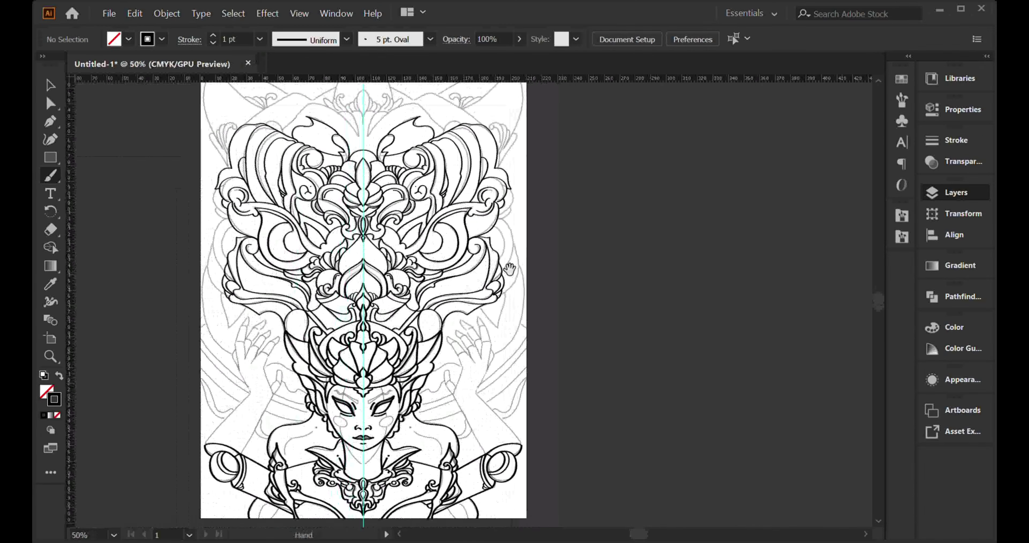
{"action": "scroll", "coordinate": [488, 272], "scroll_direction": "up", "scroll_amount": 4, "text": "alt"}
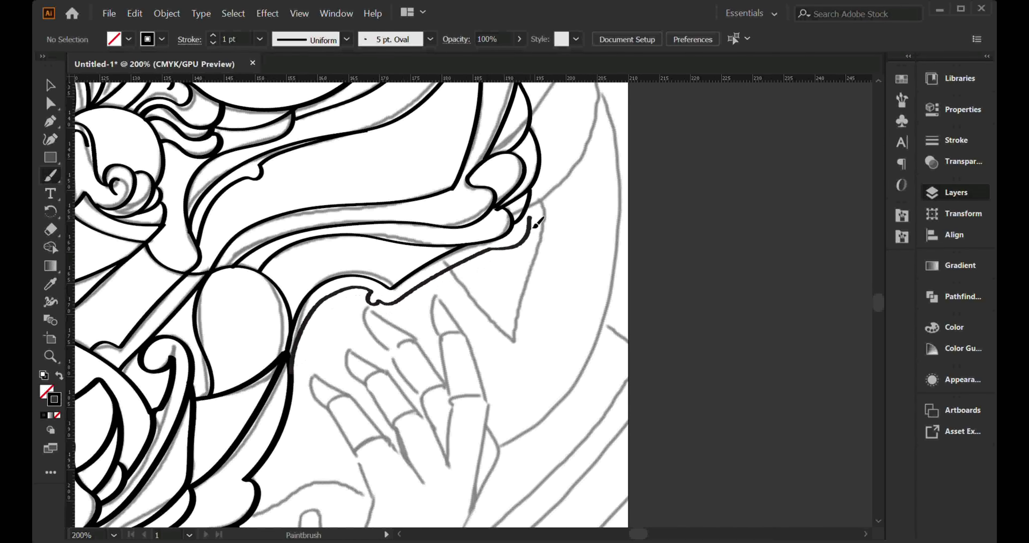
{"action": "left_click_drag", "start_coordinate": [535, 224], "coordinate": [571, 164]}
{"action": "scroll", "coordinate": [565, 204], "scroll_direction": "down", "scroll_amount": 2, "text": "alt"}
{"action": "scroll", "coordinate": [536, 320], "scroll_direction": "up", "scroll_amount": 2, "text": "alt"}
Trace a long thin line toward the hand and a long curve along the right edge
{"action": "left_click_drag", "start_coordinate": [471, 156], "coordinate": [487, 302]}
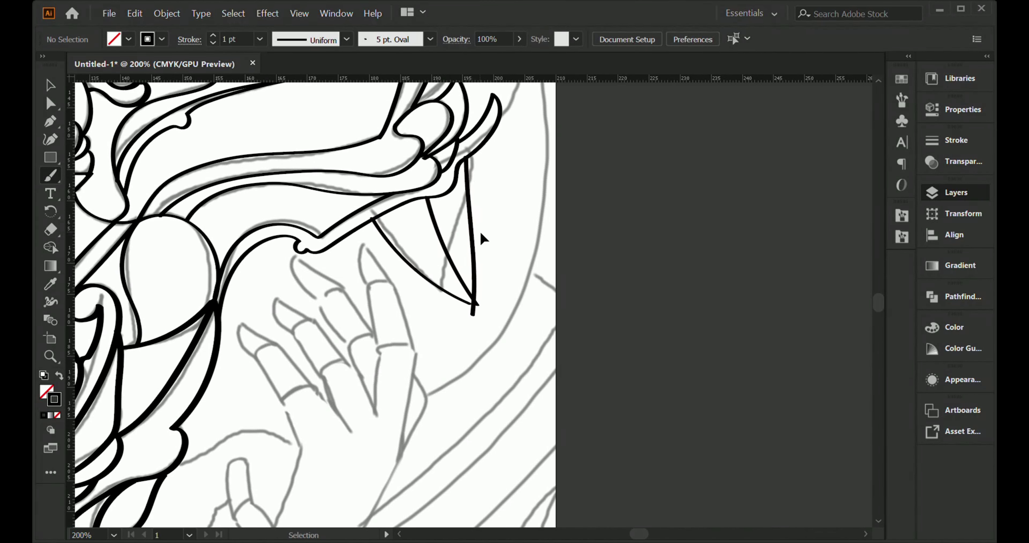
{"action": "scroll", "coordinate": [483, 236], "scroll_direction": "down", "scroll_amount": 5, "text": "alt"}
{"action": "scroll", "coordinate": [483, 236], "scroll_direction": "up", "scroll_amount": 5, "text": "alt"}
{"action": "scroll", "coordinate": [472, 271], "scroll_direction": "up", "scroll_amount": 2, "text": "alt"}
{"action": "left_click_drag", "start_coordinate": [429, 128], "coordinate": [454, 441]}
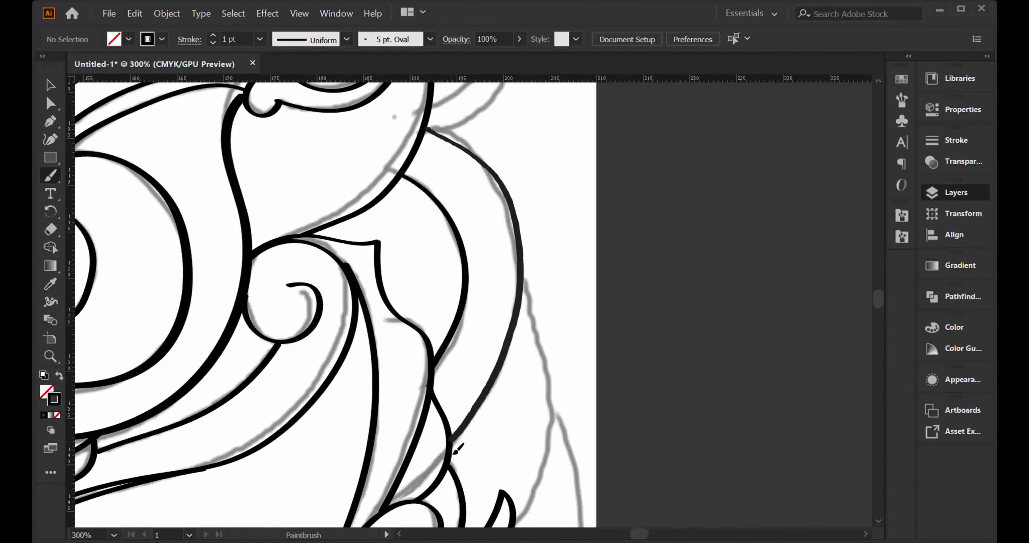
{"action": "scroll", "coordinate": [429, 298], "scroll_direction": "down", "scroll_amount": 2, "text": "alt"}
Add a thin curved line to the lobe and finish the stroke beside the leafy curls
{"action": "left_click_drag", "start_coordinate": [471, 160], "coordinate": [559, 351]}
{"action": "scroll", "coordinate": [516, 335], "scroll_direction": "down", "scroll_amount": 4, "text": "alt"}
{"action": "scroll", "coordinate": [516, 336], "scroll_direction": "up", "scroll_amount": 4, "text": "alt"}
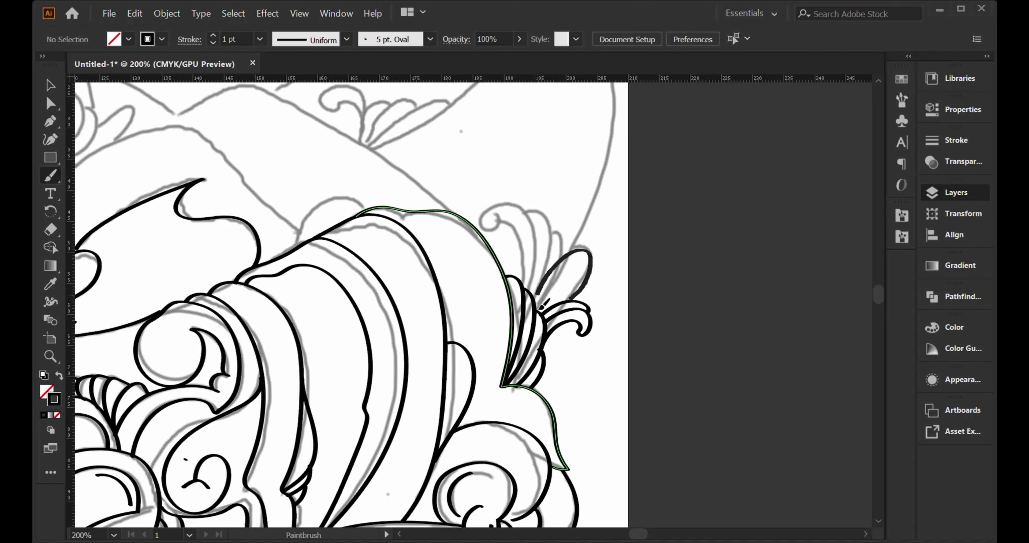
{"action": "left_click_drag", "start_coordinate": [501, 246], "coordinate": [538, 291]}
{"action": "scroll", "coordinate": [582, 255], "scroll_direction": "down", "scroll_amount": 4, "text": "alt"}
Trace the arch curve that mirrors the one on the left
{"action": "scroll", "coordinate": [459, 271], "scroll_direction": "up", "scroll_amount": 4, "text": "alt"}
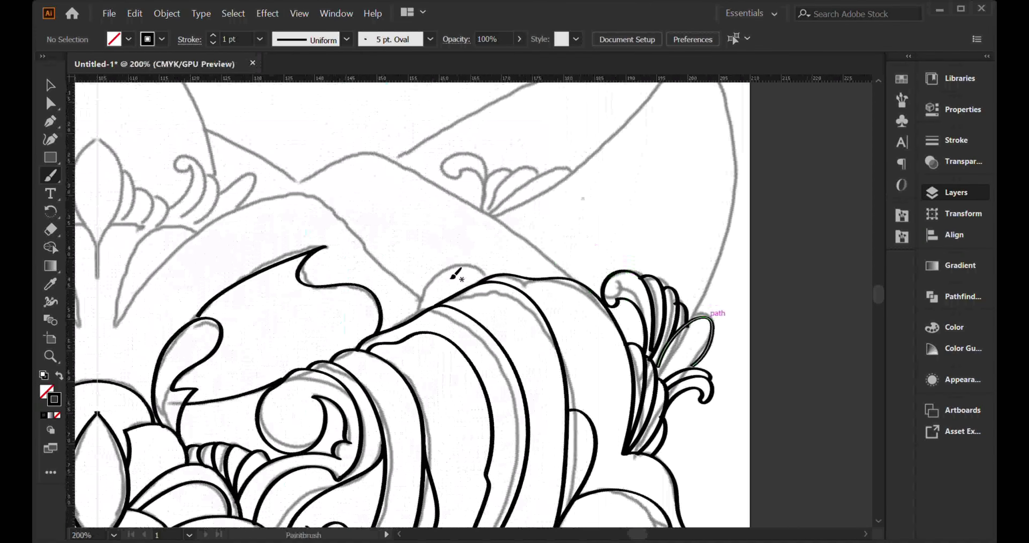
{"action": "scroll", "coordinate": [537, 274], "scroll_direction": "down", "scroll_amount": 2, "text": "alt"}
{"action": "scroll", "coordinate": [538, 275], "scroll_direction": "up", "scroll_amount": 2, "text": "alt"}
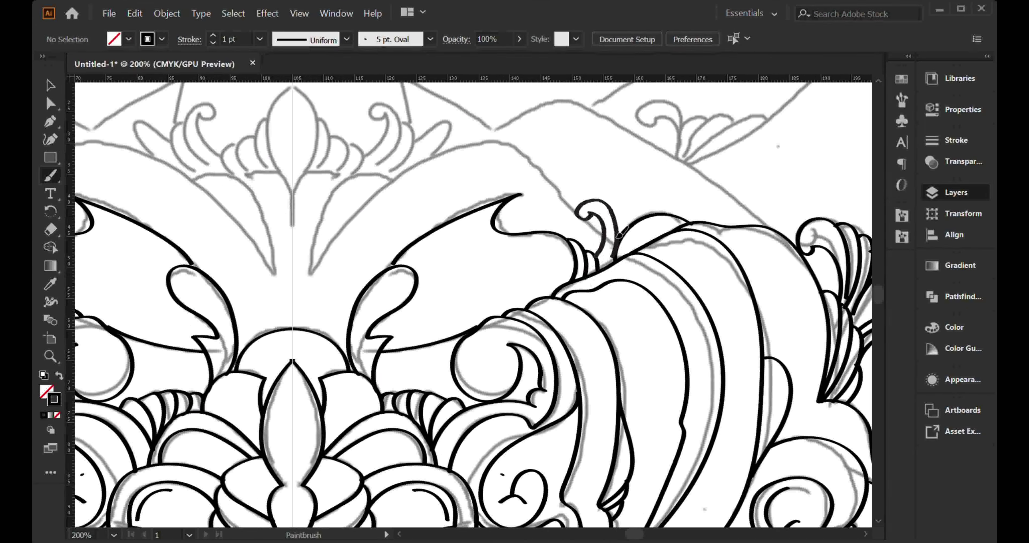
{"action": "scroll", "coordinate": [635, 232], "scroll_direction": "down", "scroll_amount": 2, "text": "alt"}
{"action": "scroll", "coordinate": [656, 231], "scroll_direction": "down", "scroll_amount": 1, "text": "alt"}
{"action": "scroll", "coordinate": [392, 324], "scroll_direction": "up", "scroll_amount": 3, "text": "alt"}
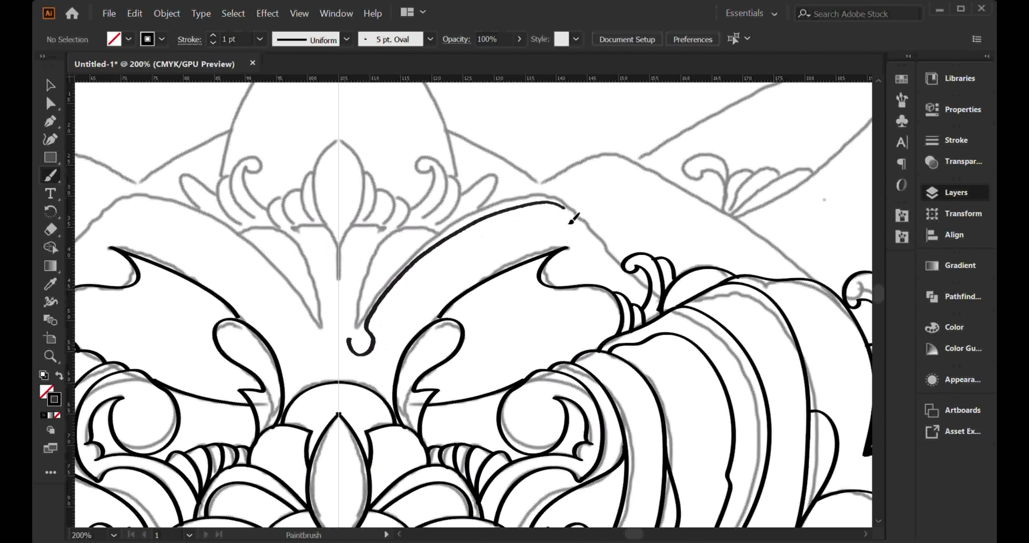
{"action": "left_click_drag", "start_coordinate": [570, 222], "coordinate": [648, 288]}
Draw the central bud shape with its side lobes and a stroke rising to the right
{"action": "scroll", "coordinate": [404, 276], "scroll_direction": "down", "scroll_amount": 2, "text": "alt"}
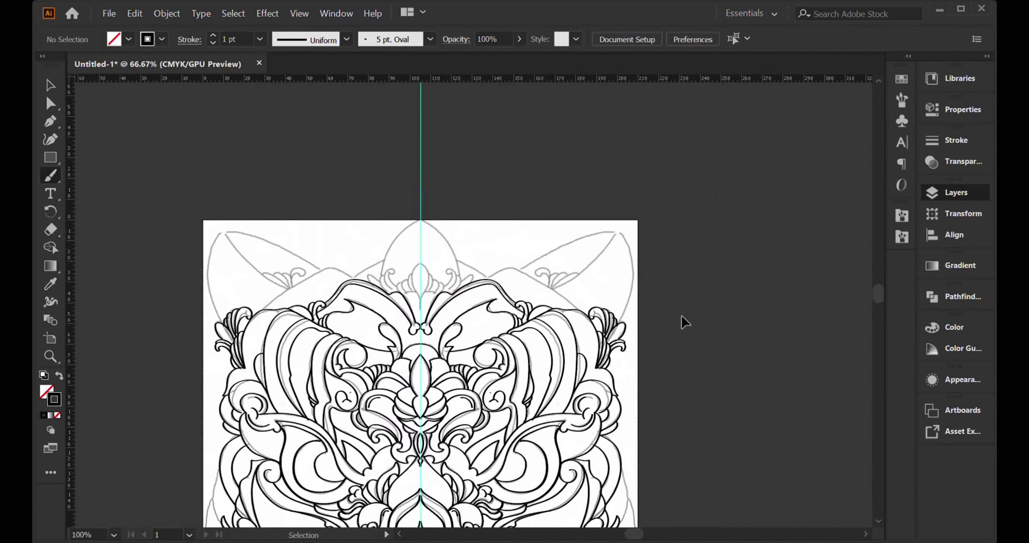
{"action": "scroll", "coordinate": [460, 331], "scroll_direction": "up", "scroll_amount": 2, "text": "alt"}
{"action": "scroll", "coordinate": [496, 349], "scroll_direction": "up", "scroll_amount": 1, "text": "alt"}
{"action": "scroll", "coordinate": [476, 304], "scroll_direction": "right", "scroll_amount": 1}
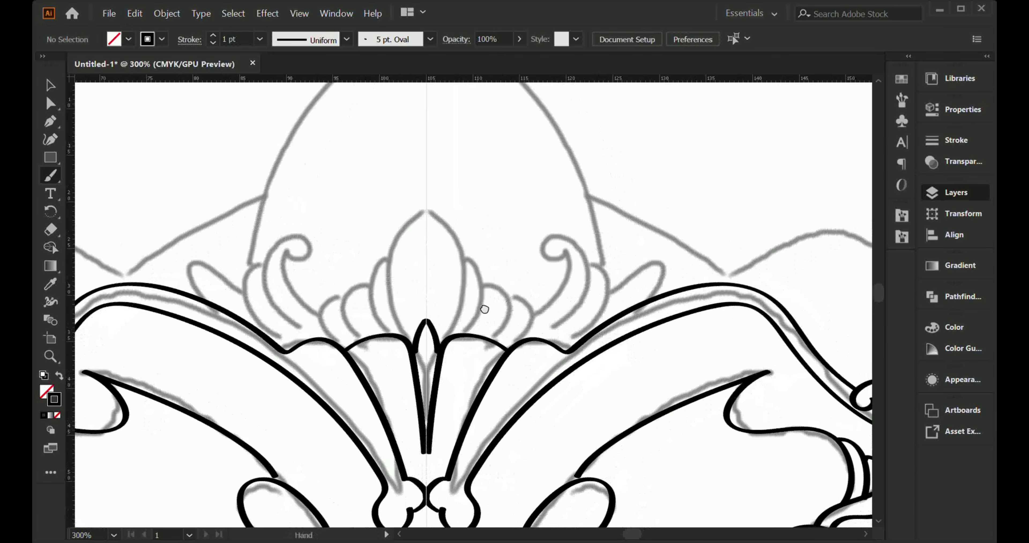
{"action": "left_click_drag", "start_coordinate": [425, 212], "coordinate": [468, 319]}
{"action": "left_click_drag", "start_coordinate": [467, 262], "coordinate": [486, 335]}
{"action": "left_click_drag", "start_coordinate": [481, 286], "coordinate": [513, 336]}
{"action": "scroll", "coordinate": [514, 337], "scroll_direction": "right", "scroll_amount": 2}
{"action": "mouse_move", "coordinate": [399, 307]}
{"action": "left_mouse_down"}
{"action": "mouse_move", "coordinate": [456, 251]}
{"action": "mouse_move", "coordinate": [543, 255]}
{"action": "left_mouse_up"}
Add a small curl and outline both sides of the arch, inside and out
{"action": "scroll", "coordinate": [547, 280], "scroll_direction": "down", "scroll_amount": 4, "text": "alt"}
{"action": "scroll", "coordinate": [401, 442], "scroll_direction": "up", "scroll_amount": 3, "text": "alt"}
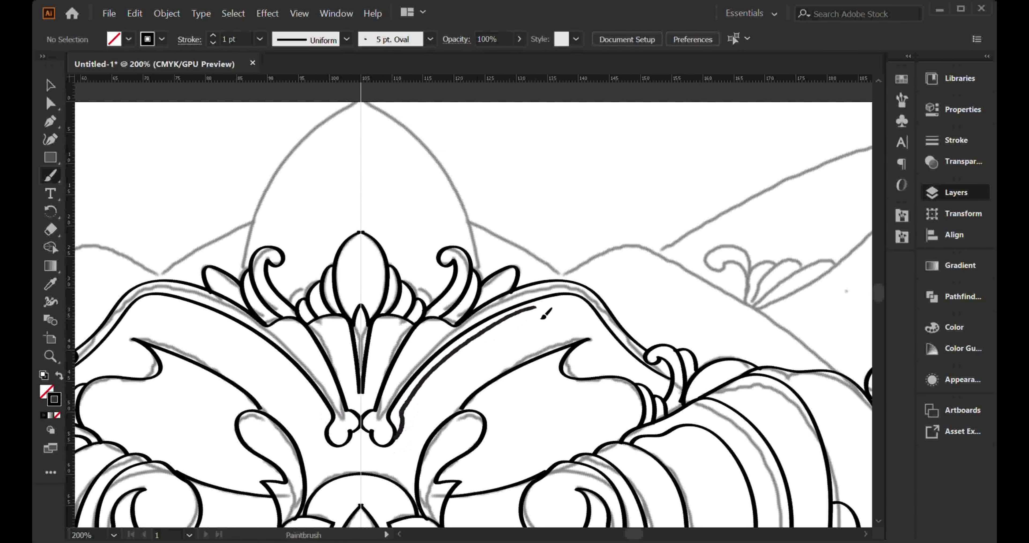
{"action": "scroll", "coordinate": [545, 313], "scroll_direction": "down", "scroll_amount": 4, "text": "alt"}
{"action": "scroll", "coordinate": [344, 343], "scroll_direction": "up", "scroll_amount": 4, "text": "alt"}
{"action": "left_click_drag", "start_coordinate": [276, 339], "coordinate": [290, 337]}
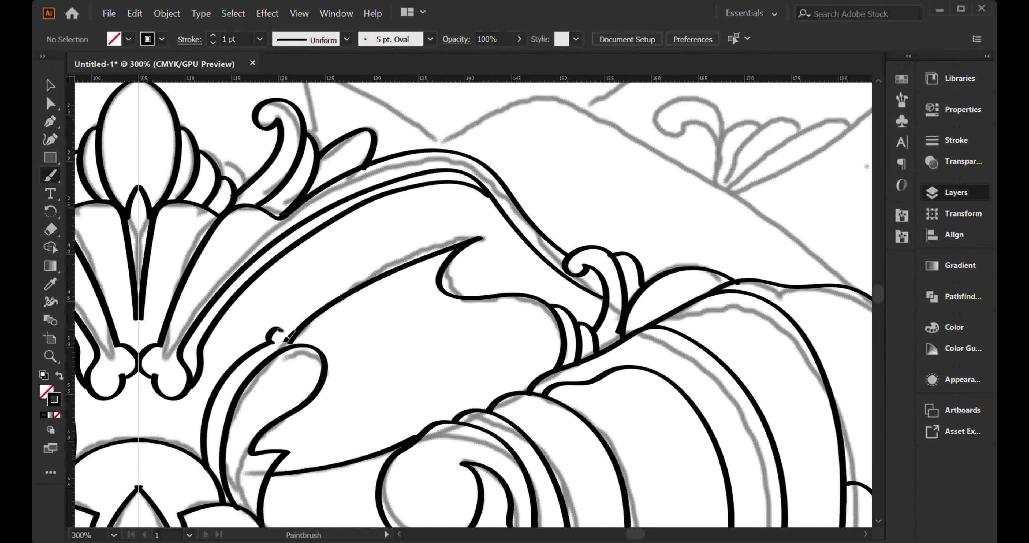
{"action": "scroll", "coordinate": [517, 269], "scroll_direction": "down", "scroll_amount": 4, "text": "alt"}
{"action": "scroll", "coordinate": [507, 258], "scroll_direction": "up", "scroll_amount": 5, "text": "alt"}
{"action": "scroll", "coordinate": [517, 199], "scroll_direction": "down", "scroll_amount": 5, "text": "alt"}
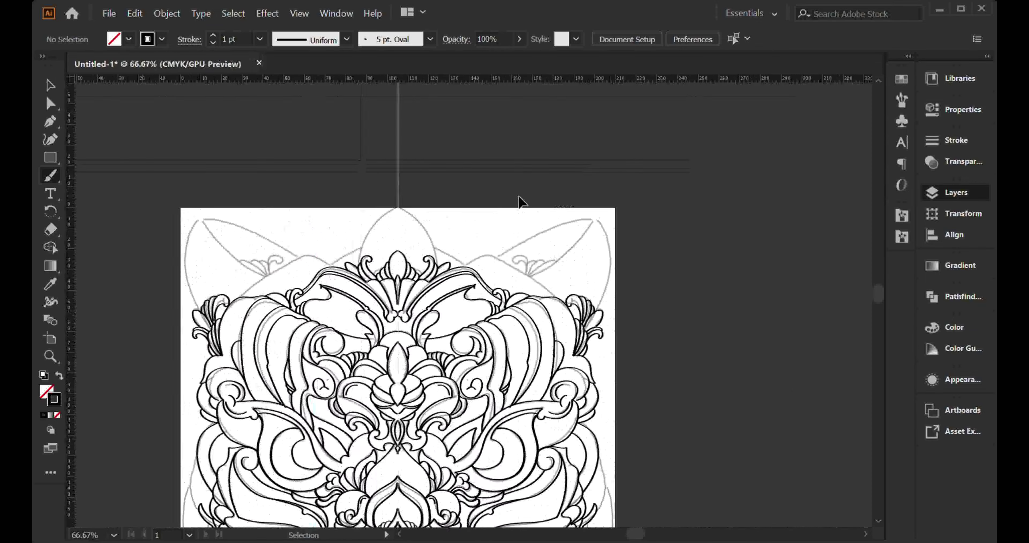
{"action": "scroll", "coordinate": [343, 171], "scroll_direction": "up", "scroll_amount": 3, "text": "alt"}
{"action": "mouse_move", "coordinate": [313, 157]}
{"action": "left_mouse_down"}
{"action": "mouse_move", "coordinate": [412, 271]}
{"action": "mouse_move", "coordinate": [192, 327]}
{"action": "left_mouse_up"}
{"action": "mouse_move", "coordinate": [315, 159]}
{"action": "left_mouse_down"}
{"action": "mouse_move", "coordinate": [168, 295]}
{"action": "mouse_move", "coordinate": [461, 319]}
{"action": "left_mouse_up"}
Ink the right edge of the top-right headdress cone
{"action": "scroll", "coordinate": [459, 304], "scroll_direction": "down", "scroll_amount": 4, "text": "alt"}
{"action": "scroll", "coordinate": [439, 279], "scroll_direction": "up", "scroll_amount": 4, "text": "alt"}
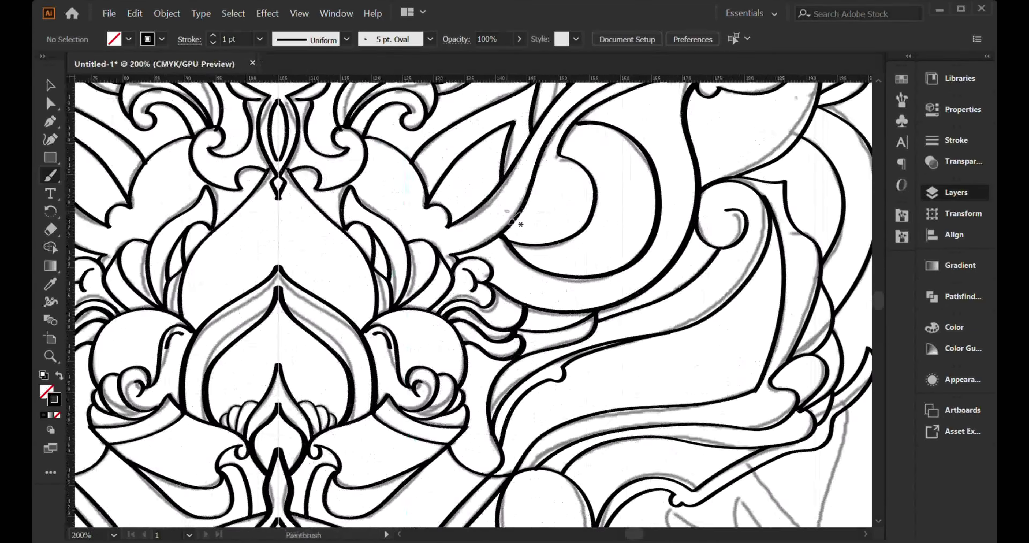
{"action": "scroll", "coordinate": [425, 250], "scroll_direction": "down", "scroll_amount": 3, "text": "alt"}
{"action": "scroll", "coordinate": [425, 249], "scroll_direction": "down", "scroll_amount": 2, "text": "alt"}
{"action": "scroll", "coordinate": [424, 250], "scroll_direction": "up", "scroll_amount": 4, "text": "alt"}
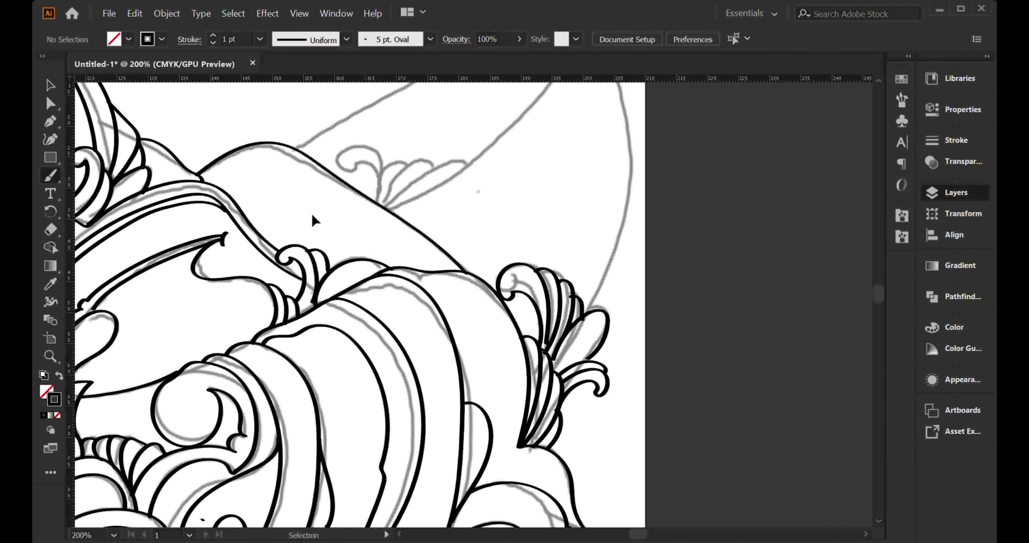
{"action": "scroll", "coordinate": [314, 219], "scroll_direction": "down", "scroll_amount": 2, "text": "alt"}
{"action": "scroll", "coordinate": [241, 318], "scroll_direction": "up", "scroll_amount": 2, "text": "alt"}
{"action": "scroll", "coordinate": [210, 325], "scroll_direction": "down", "scroll_amount": 3}
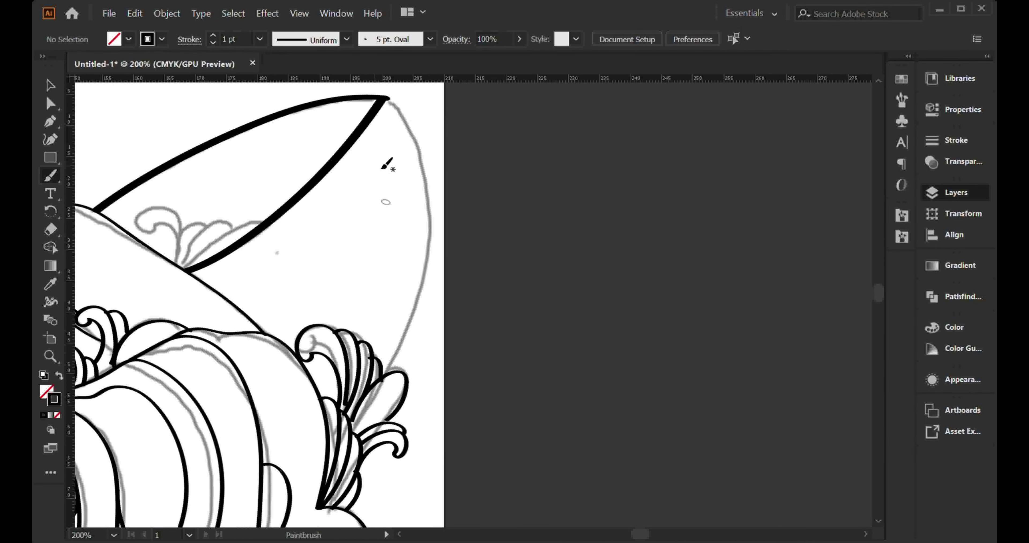
{"action": "left_click_drag", "start_coordinate": [387, 100], "coordinate": [384, 371]}
Trace the pointed curl above the right hand
{"action": "scroll", "coordinate": [399, 279], "scroll_direction": "down", "scroll_amount": 3, "text": "alt"}
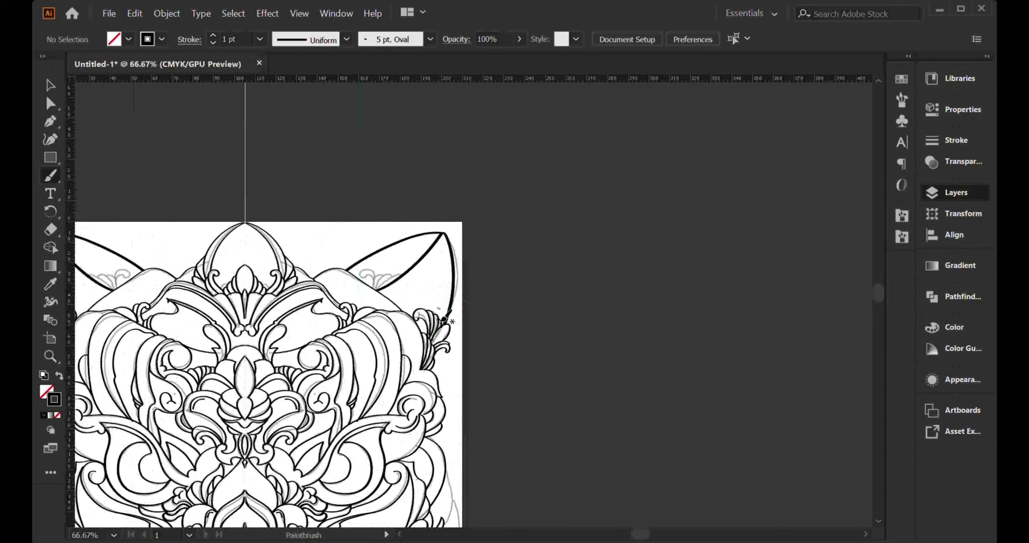
{"action": "scroll", "coordinate": [359, 360], "scroll_direction": "up", "scroll_amount": 2, "text": "alt"}
{"action": "scroll", "coordinate": [319, 280], "scroll_direction": "right", "scroll_amount": 3}
{"action": "scroll", "coordinate": [320, 279], "scroll_direction": "down", "scroll_amount": 2}
{"action": "left_click_drag", "start_coordinate": [306, 239], "coordinate": [378, 311]}
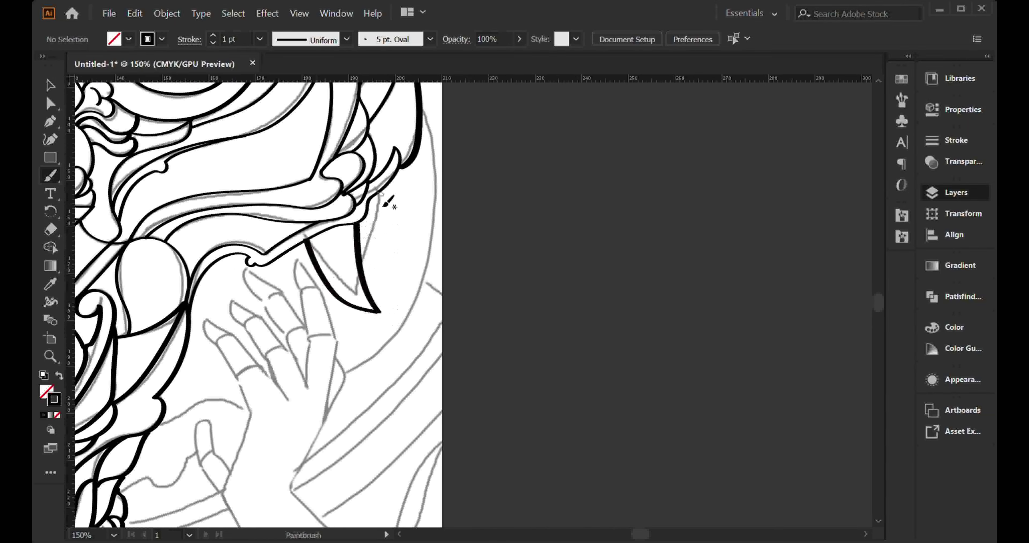
Trace the right shoulder line
{"action": "scroll", "coordinate": [381, 318], "scroll_direction": "down", "scroll_amount": 2, "text": "alt"}
{"action": "scroll", "coordinate": [400, 220], "scroll_direction": "down", "scroll_amount": 3, "text": "alt"}
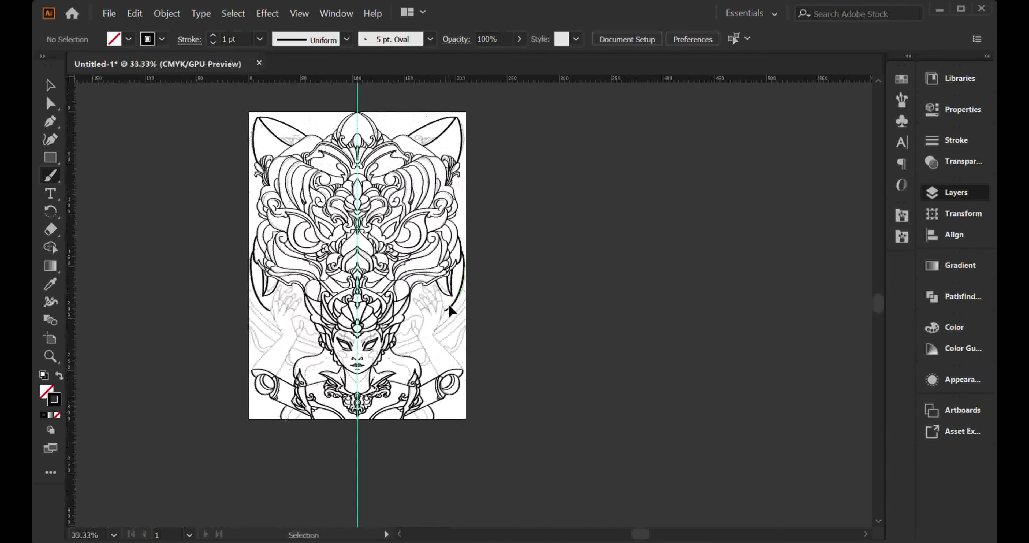
{"action": "scroll", "coordinate": [440, 278], "scroll_direction": "up", "scroll_amount": 2, "text": "alt"}
{"action": "scroll", "coordinate": [437, 277], "scroll_direction": "up", "scroll_amount": 3, "text": "alt"}
{"action": "left_click_drag", "start_coordinate": [454, 281], "coordinate": [545, 357]}
{"action": "scroll", "coordinate": [493, 264], "scroll_direction": "down", "scroll_amount": 4, "text": "alt"}
{"action": "scroll", "coordinate": [493, 264], "scroll_direction": "up", "scroll_amount": 2, "text": "alt"}
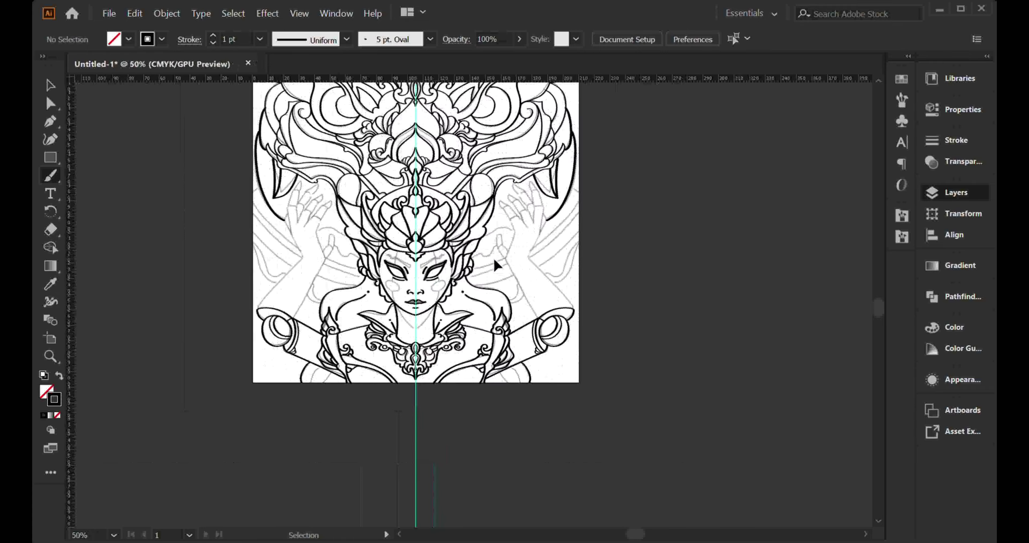
{"action": "scroll", "coordinate": [495, 263], "scroll_direction": "up", "scroll_amount": 1, "text": "alt"}
{"action": "scroll", "coordinate": [496, 264], "scroll_direction": "up", "scroll_amount": 3, "text": "alt"}
{"action": "mouse_move", "coordinate": [487, 276]}
{"action": "left_mouse_down"}
{"action": "mouse_move", "coordinate": [434, 333]}
{"action": "mouse_move", "coordinate": [392, 317]}
{"action": "left_mouse_up"}
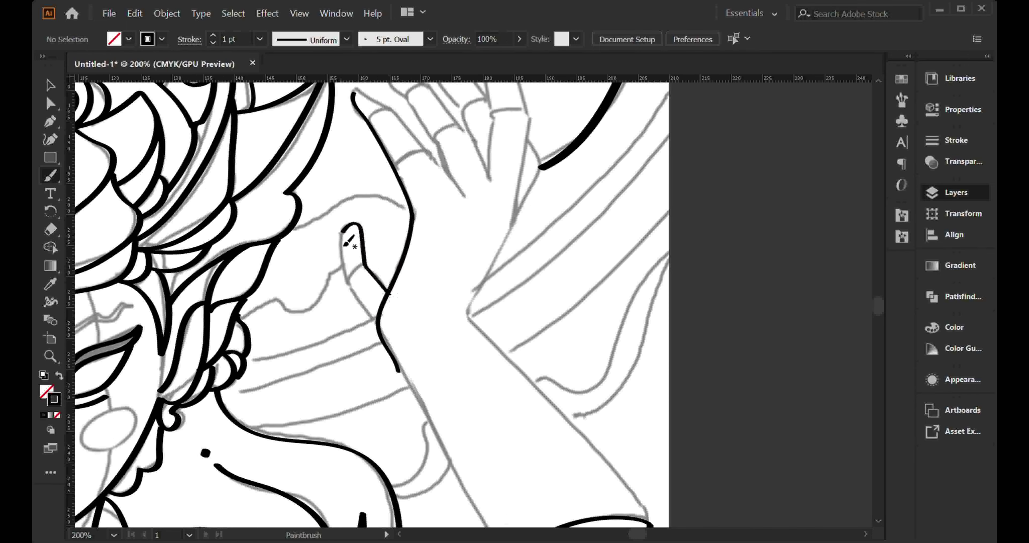
Move the new forearm stroke's end point onto the scroll edge
{"action": "scroll", "coordinate": [354, 123], "scroll_direction": "down", "scroll_amount": 5}
{"action": "scroll", "coordinate": [353, 122], "scroll_direction": "right", "scroll_amount": 2}
{"action": "scroll", "coordinate": [324, 169], "scroll_direction": "up", "scroll_amount": 2}
{"action": "scroll", "coordinate": [324, 169], "scroll_direction": "right", "scroll_amount": 1}
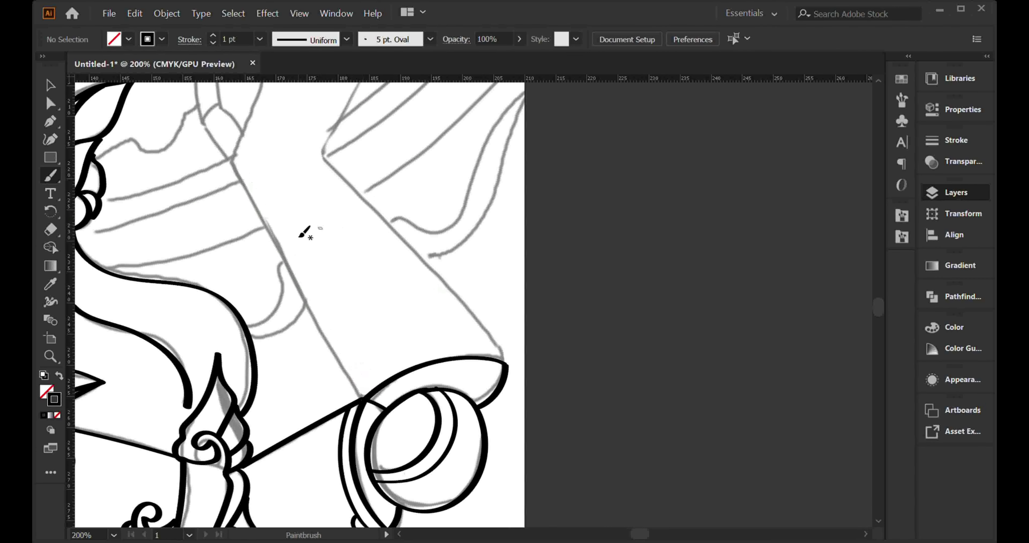
{"action": "key", "text": "ctrl+shift+z"}
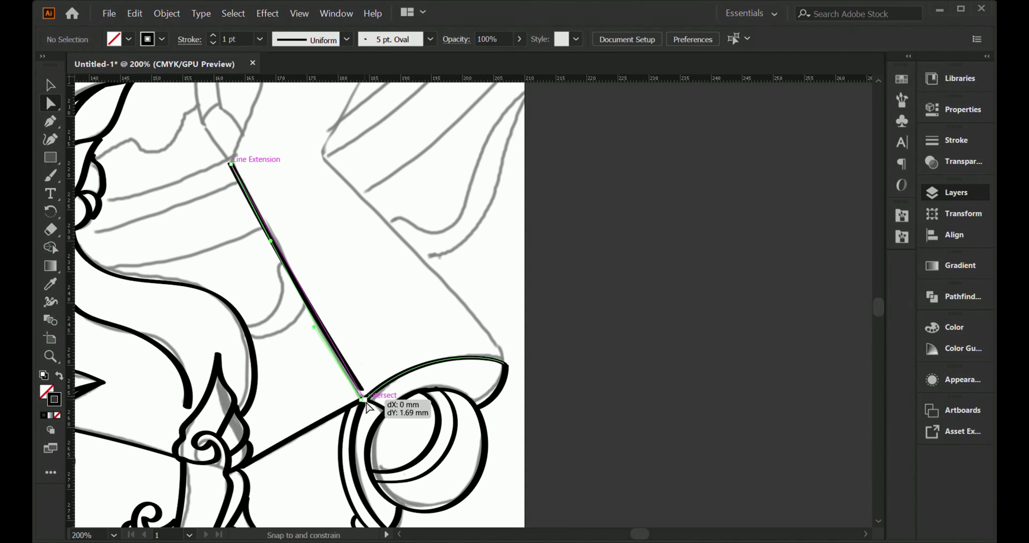
{"action": "left_click", "coordinate": [355, 386], "text": "ctrl"}
{"action": "left_click", "coordinate": [391, 236], "text": "ctrl"}
Trace the forearm's other side, remove a stray point, and extend the hand outline down
{"action": "scroll", "coordinate": [421, 276], "scroll_direction": "up", "scroll_amount": 2}
{"action": "scroll", "coordinate": [424, 273], "scroll_direction": "down", "scroll_amount": 1}
{"action": "scroll", "coordinate": [424, 273], "scroll_direction": "right", "scroll_amount": 2}
{"action": "left_click_drag", "start_coordinate": [307, 192], "coordinate": [490, 401]}
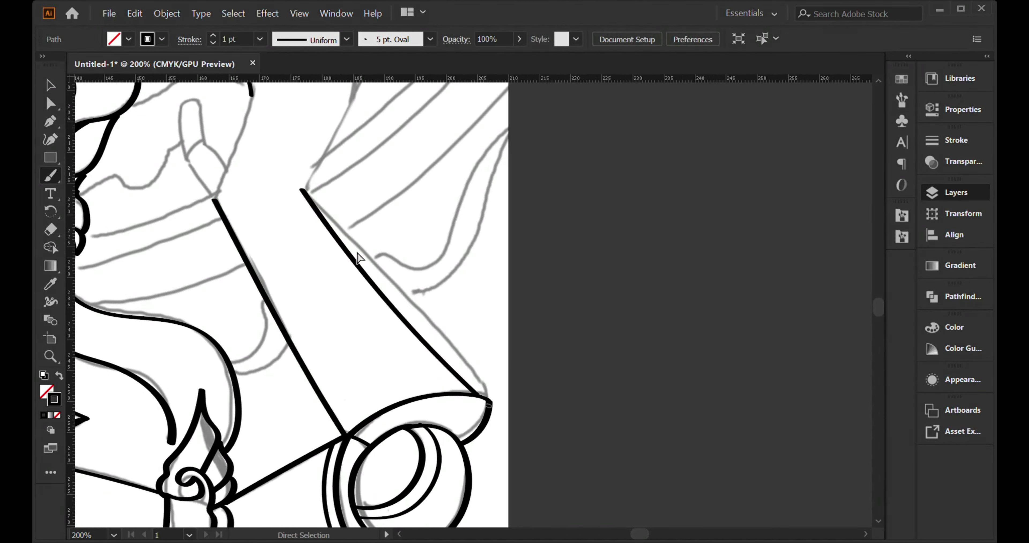
{"action": "key", "text": "minus"}
{"action": "scroll", "coordinate": [461, 365], "scroll_direction": "up", "scroll_amount": 3}
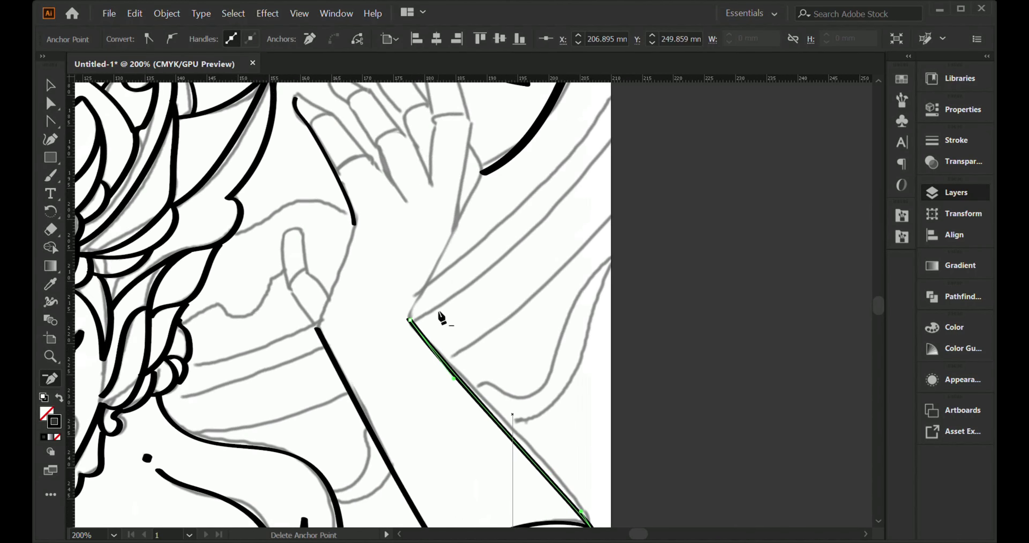
{"action": "scroll", "coordinate": [443, 314], "scroll_direction": "left", "scroll_amount": 3}
{"action": "key", "text": "b"}
{"action": "left_click_drag", "start_coordinate": [429, 262], "coordinate": [395, 369]}
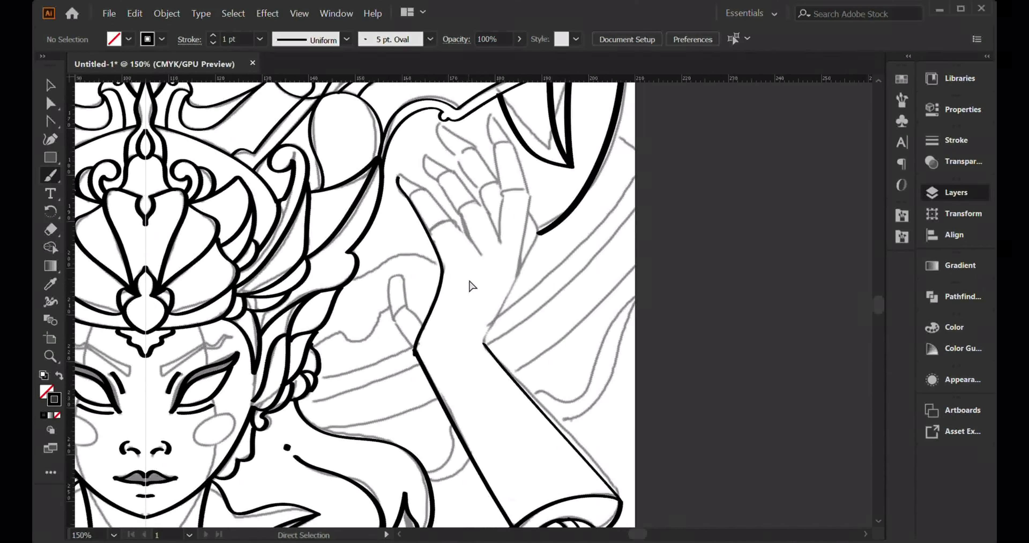
Brush the outlines of the right hand's lower finger, index finger and remaining fingers
{"action": "left_click_drag", "start_coordinate": [359, 283], "coordinate": [397, 322]}
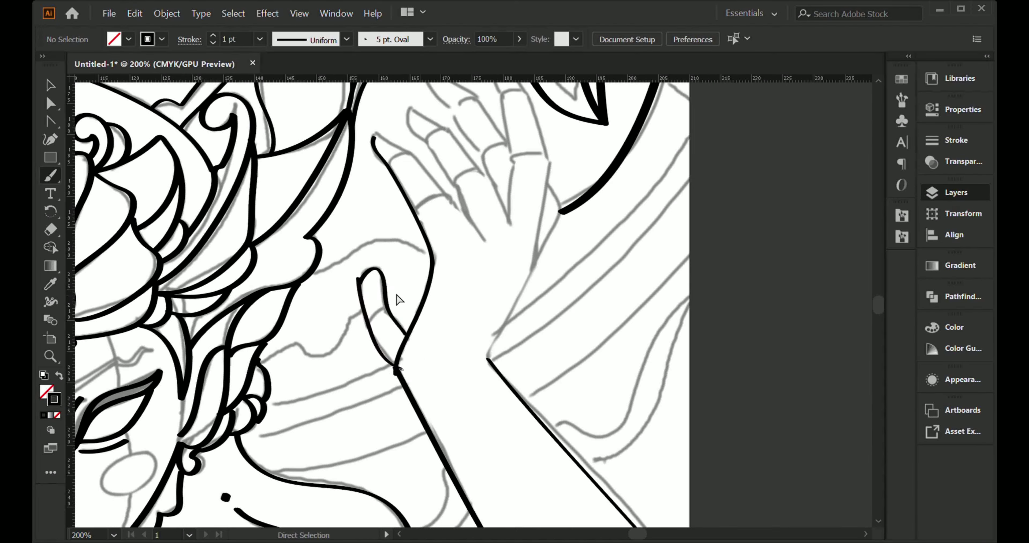
{"action": "left_click_drag", "start_coordinate": [375, 274], "coordinate": [407, 336]}
{"action": "scroll", "coordinate": [386, 247], "scroll_direction": "up", "scroll_amount": 3}
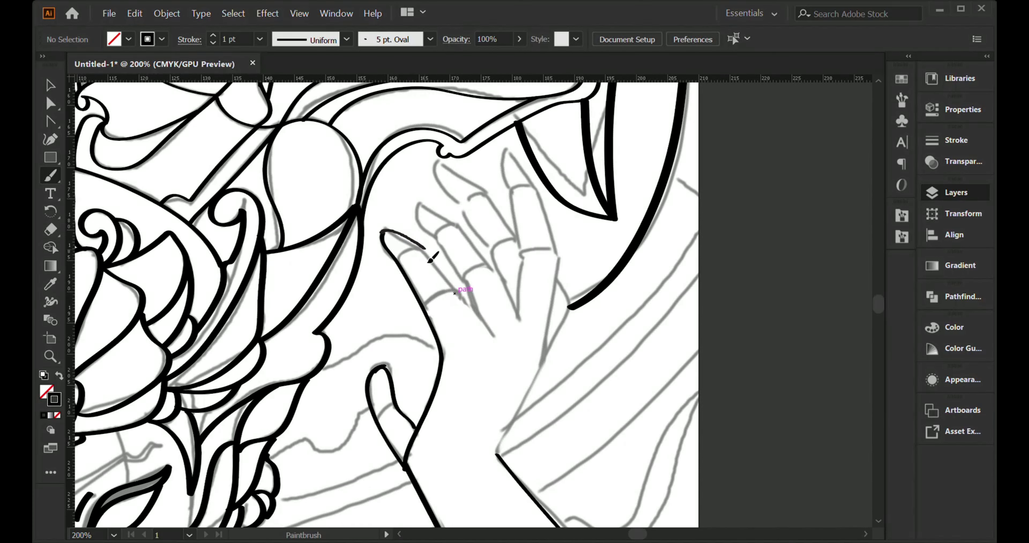
{"action": "left_click_drag", "start_coordinate": [430, 260], "coordinate": [493, 337]}
{"action": "scroll", "coordinate": [417, 285], "scroll_direction": "up", "scroll_amount": 3}
{"action": "scroll", "coordinate": [500, 354], "scroll_direction": "right", "scroll_amount": 2}
{"action": "left_click_drag", "start_coordinate": [451, 194], "coordinate": [469, 277]}
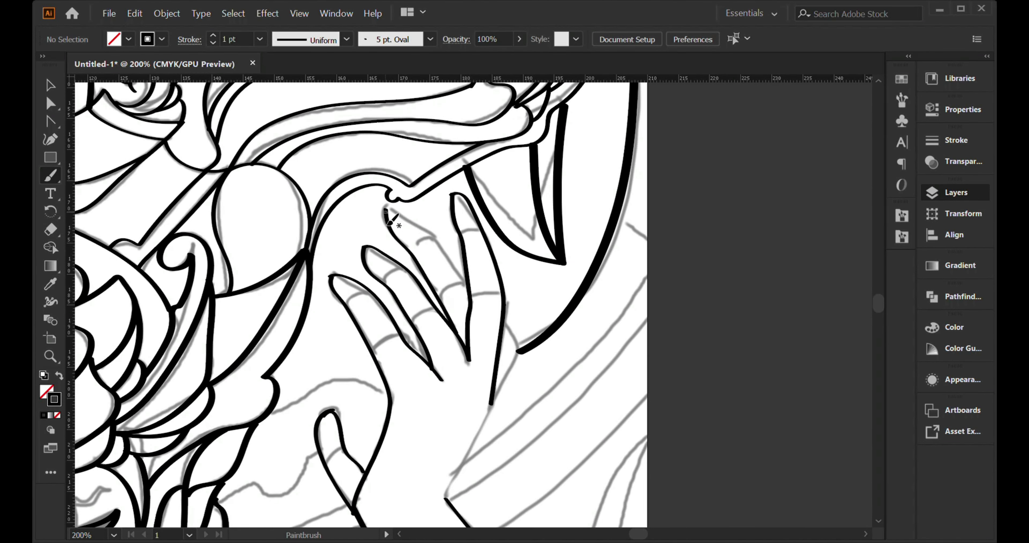
{"action": "left_click_drag", "start_coordinate": [387, 215], "coordinate": [473, 290]}
{"action": "scroll", "coordinate": [473, 290], "scroll_direction": "down", "scroll_amount": 5}
{"action": "scroll", "coordinate": [551, 281], "scroll_direction": "down", "scroll_amount": 4}
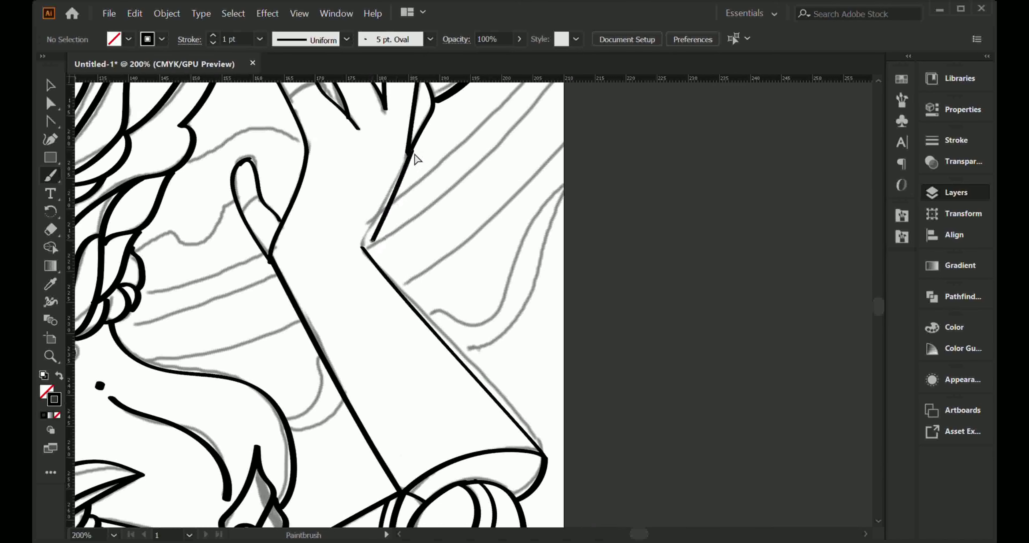
{"action": "key", "text": "ctrl+minus"}
{"action": "key", "text": "ctrl+minus"}
{"action": "key", "text": "ctrl+minus"}
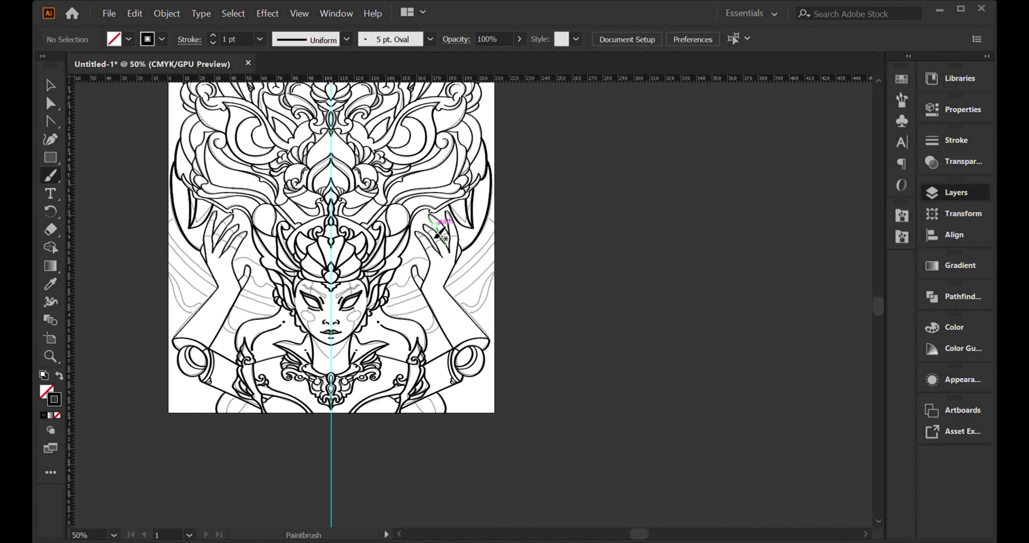
Draw a band line across the scroll behind the raised arm
{"action": "scroll", "coordinate": [438, 236], "scroll_direction": "up", "scroll_amount": 4, "text": "alt"}
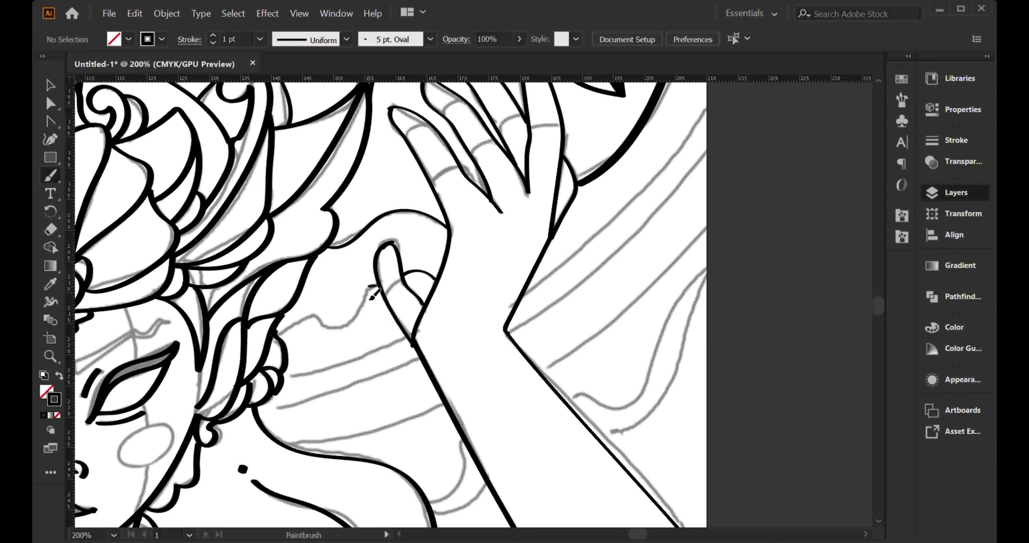
{"action": "scroll", "coordinate": [374, 293], "scroll_direction": "down", "scroll_amount": 3, "text": "alt"}
{"action": "scroll", "coordinate": [391, 324], "scroll_direction": "up", "scroll_amount": 2, "text": "alt"}
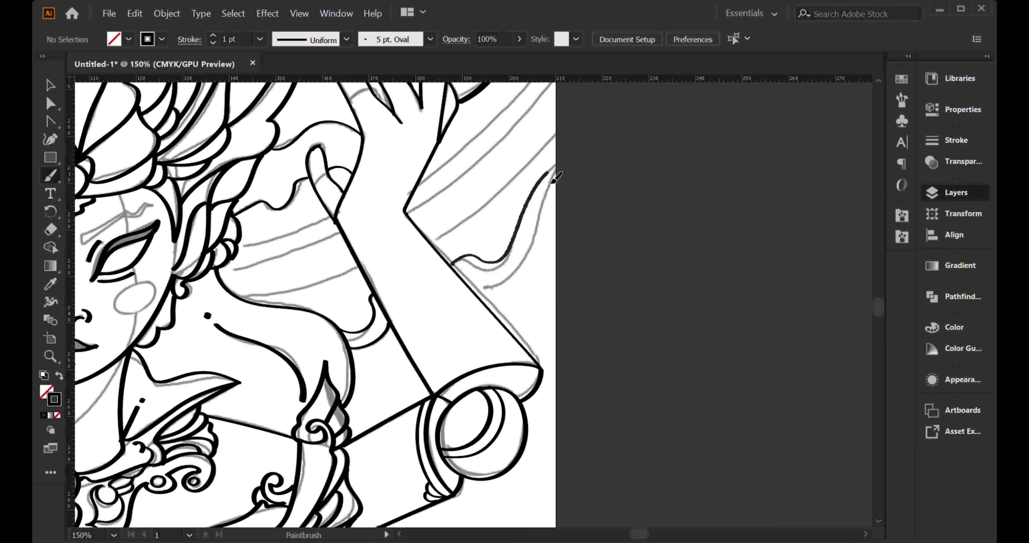
{"action": "scroll", "coordinate": [565, 185], "scroll_direction": "down", "scroll_amount": 3, "text": "alt"}
{"action": "scroll", "coordinate": [581, 195], "scroll_direction": "up", "scroll_amount": 2, "text": "alt"}
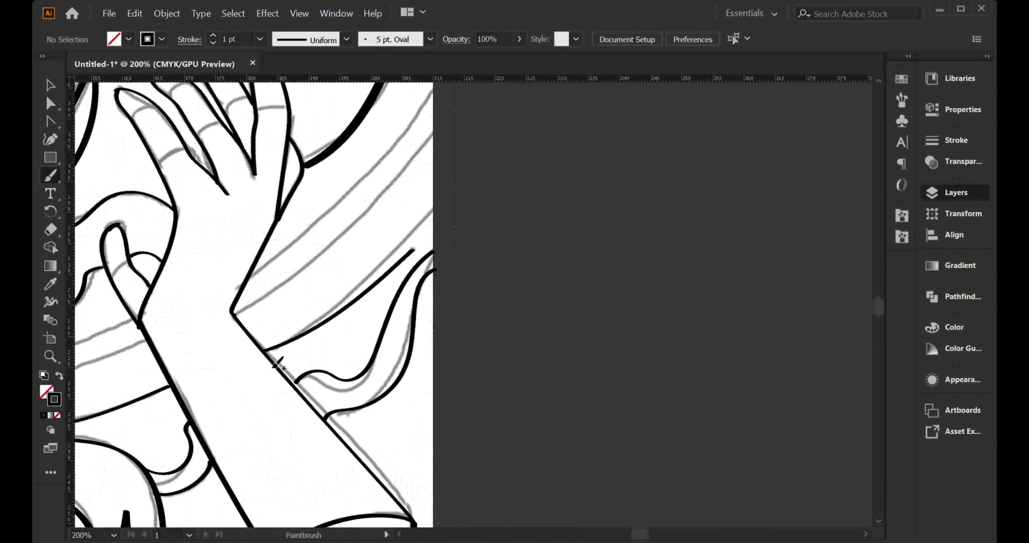
{"action": "scroll", "coordinate": [278, 360], "scroll_direction": "up", "scroll_amount": 1, "text": "alt"}
{"action": "scroll", "coordinate": [241, 401], "scroll_direction": "right", "scroll_amount": 5}
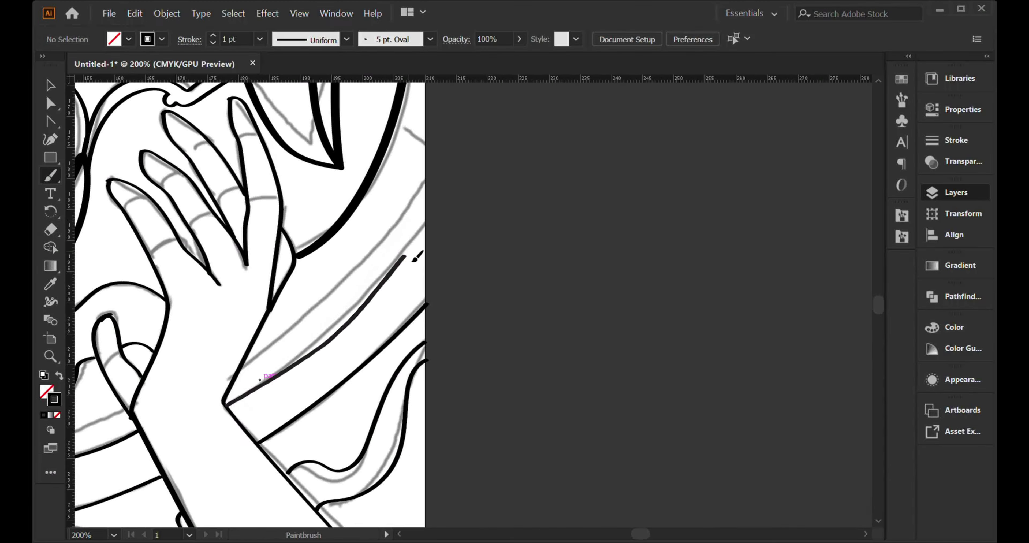
{"action": "left_click_drag", "start_coordinate": [241, 401], "coordinate": [395, 292]}
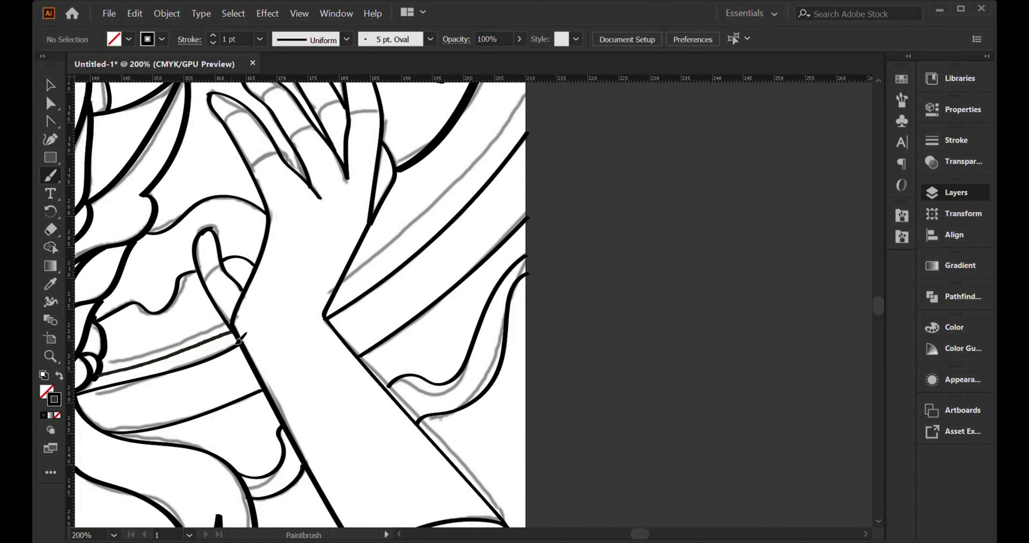
{"action": "left_click_drag", "start_coordinate": [238, 341], "coordinate": [240, 339]}
Trace the small curl inside the top-right headdress cone
{"action": "scroll", "coordinate": [374, 285], "scroll_direction": "up", "scroll_amount": 3}
{"action": "scroll", "coordinate": [222, 432], "scroll_direction": "right", "scroll_amount": 3}
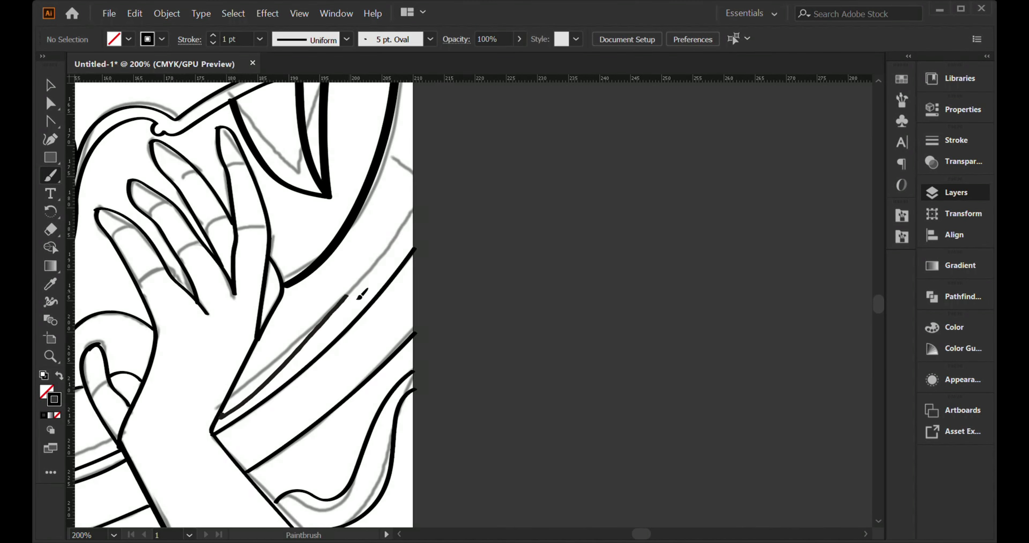
{"action": "key", "text": "h"}
{"action": "key", "text": "ctrl+minus"}
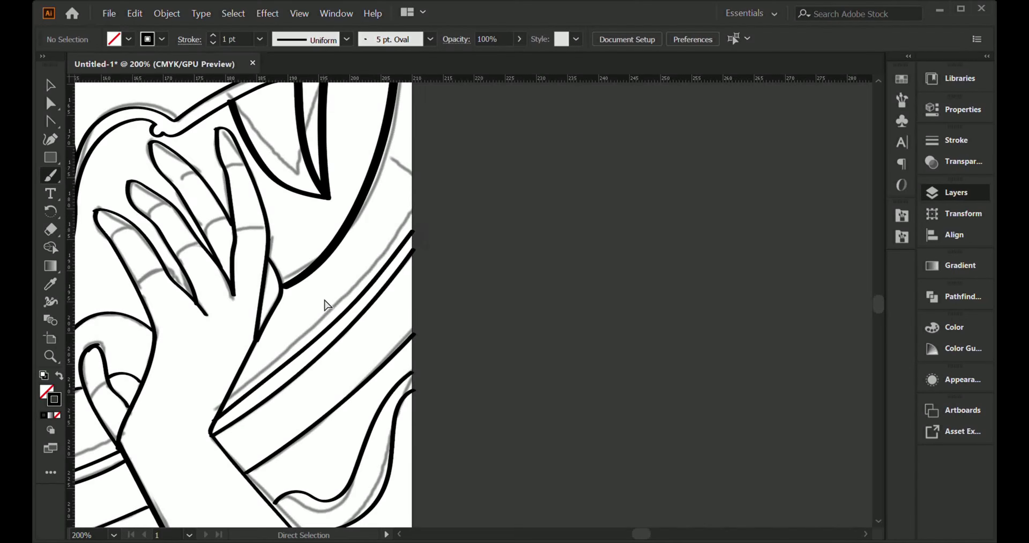
{"action": "key", "text": "ctrl+minus"}
{"action": "left_click_drag", "start_coordinate": [198, 114], "coordinate": [243, 182]}
{"action": "key", "text": "ctrl+plus"}
{"action": "key", "text": "ctrl+plus"}
{"action": "key", "text": "ctrl+plus"}
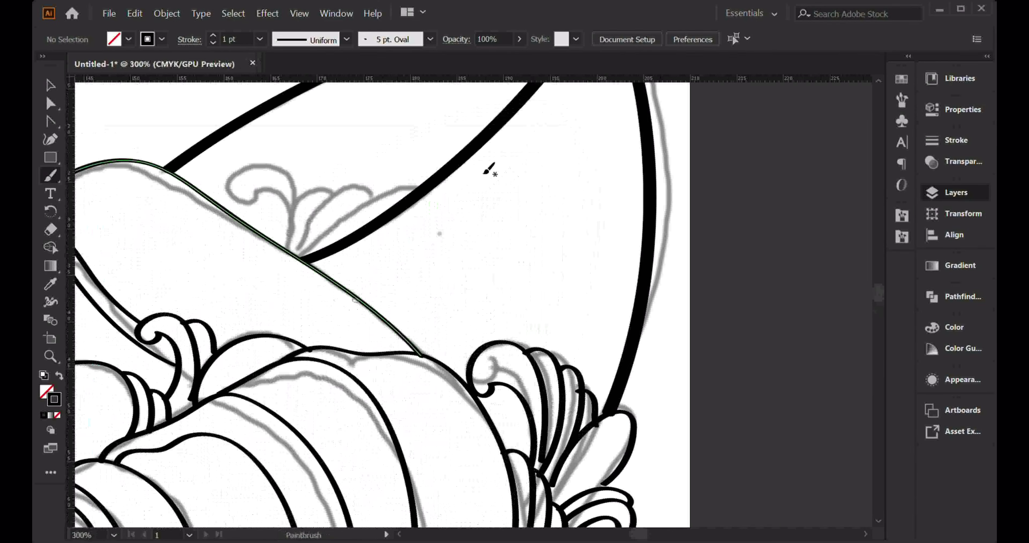
{"action": "left_click_drag", "start_coordinate": [328, 353], "coordinate": [393, 315]}
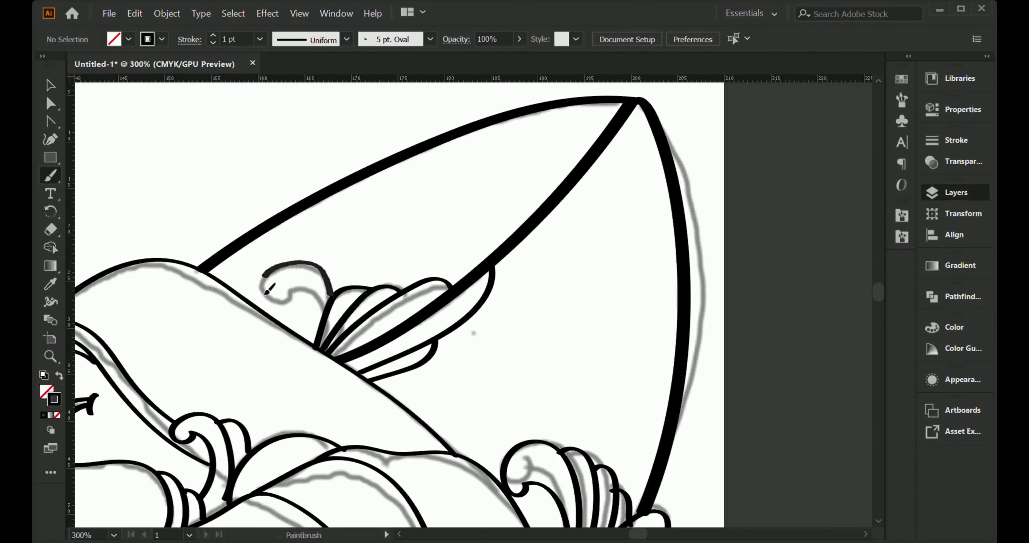
Join the scroll outline at its corner
{"action": "scroll", "coordinate": [267, 291], "scroll_direction": "down", "scroll_amount": 6}
{"action": "scroll", "coordinate": [463, 287], "scroll_direction": "up", "scroll_amount": 2}
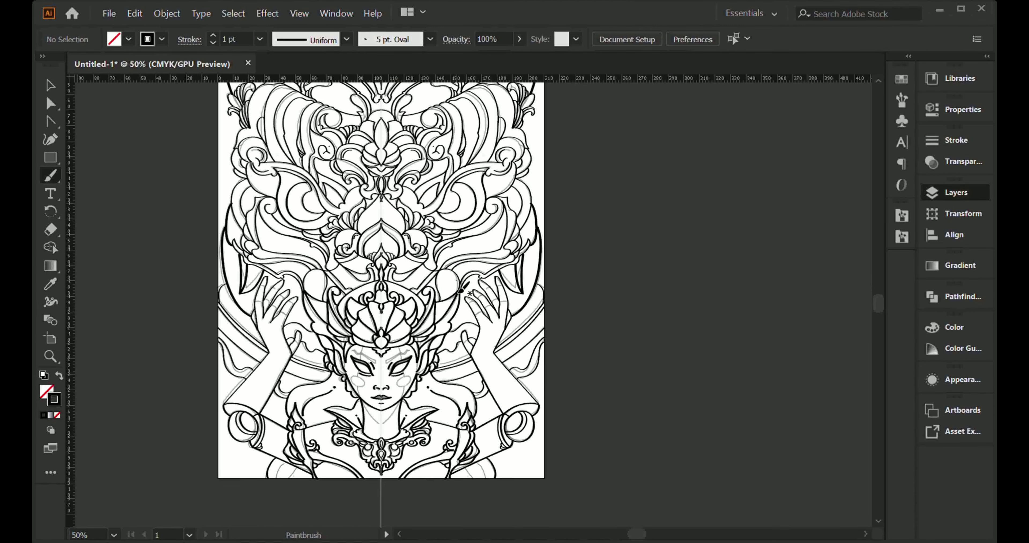
{"action": "scroll", "coordinate": [464, 290], "scroll_direction": "up", "scroll_amount": 3}
{"action": "scroll", "coordinate": [310, 248], "scroll_direction": "up", "scroll_amount": 2}
{"action": "scroll", "coordinate": [340, 337], "scroll_direction": "up", "scroll_amount": 5}
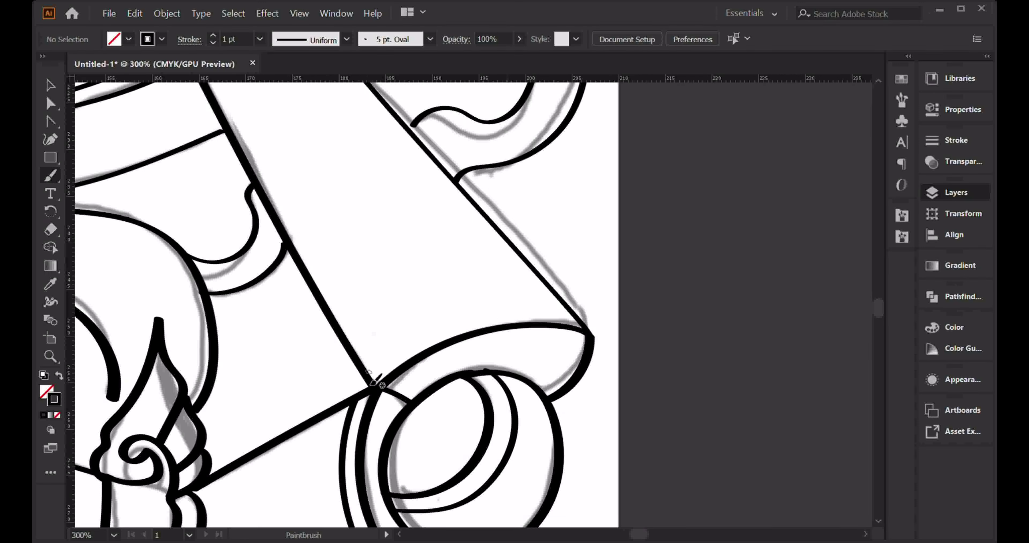
{"action": "left_click_drag", "start_coordinate": [505, 319], "coordinate": [570, 336]}
{"action": "scroll", "coordinate": [382, 342], "scroll_direction": "down", "scroll_amount": 6}
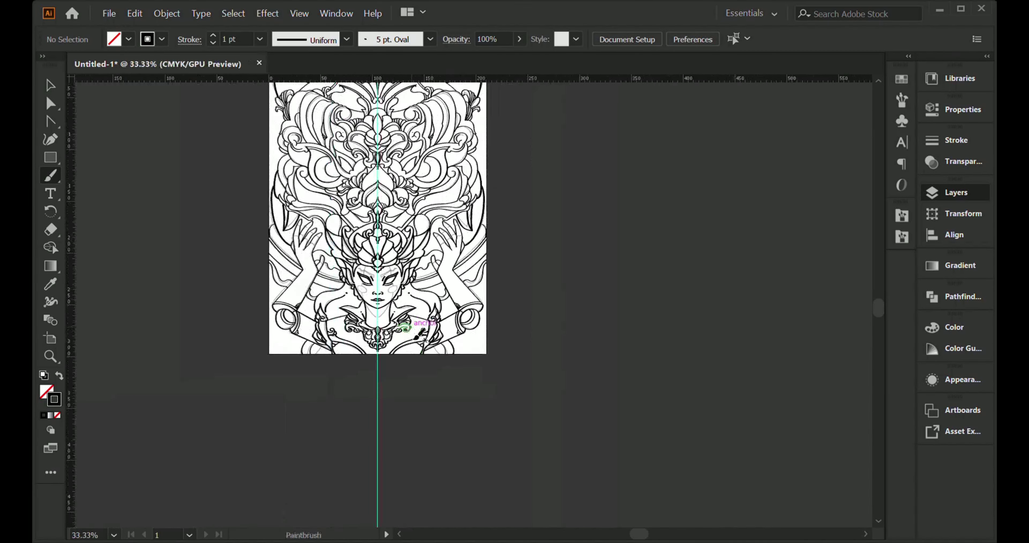
{"action": "scroll", "coordinate": [507, 225], "scroll_direction": "up", "scroll_amount": 1}
{"action": "scroll", "coordinate": [387, 254], "scroll_direction": "up", "scroll_amount": 3}
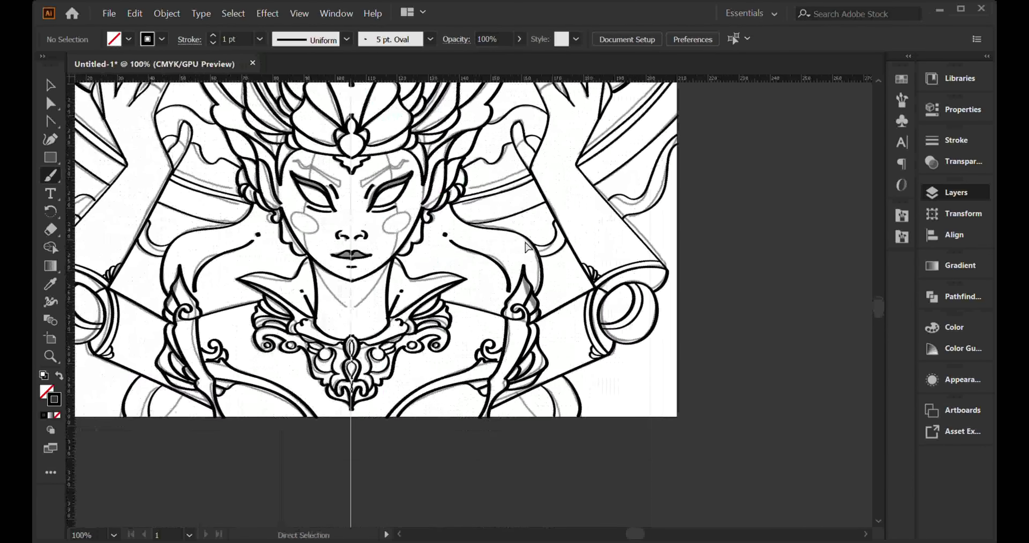
{"action": "scroll", "coordinate": [388, 253], "scroll_direction": "up", "scroll_amount": 1}
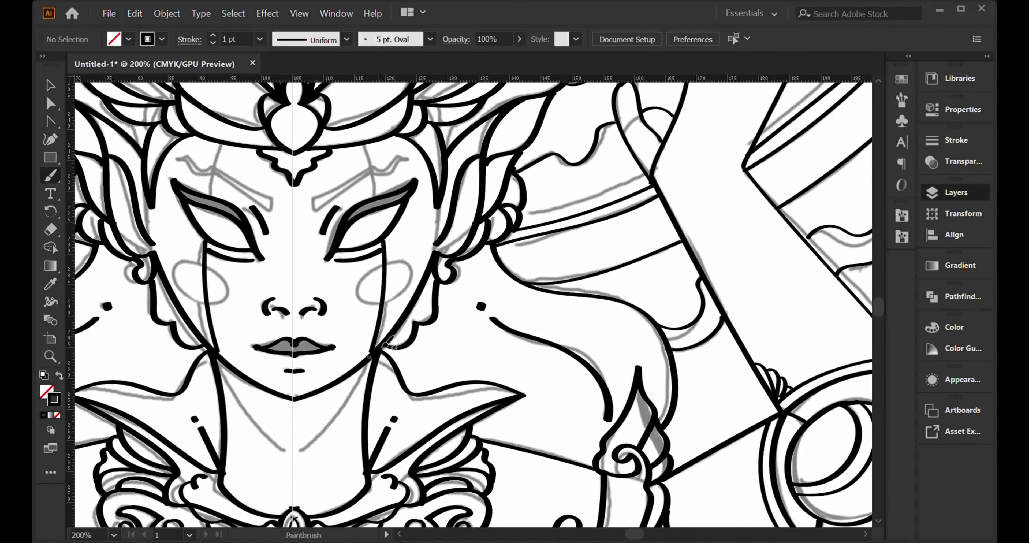
{"action": "scroll", "coordinate": [353, 255], "scroll_direction": "up", "scroll_amount": 3}
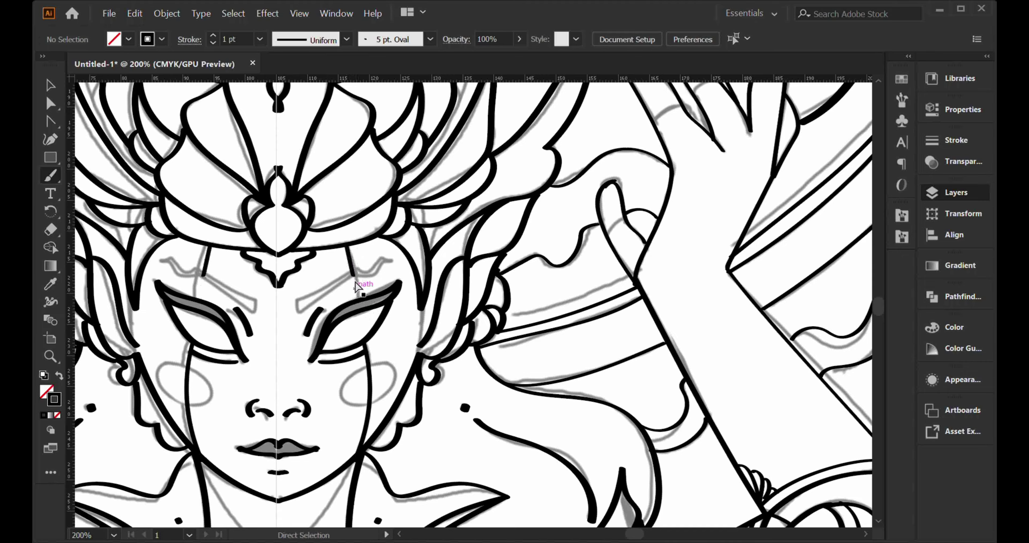